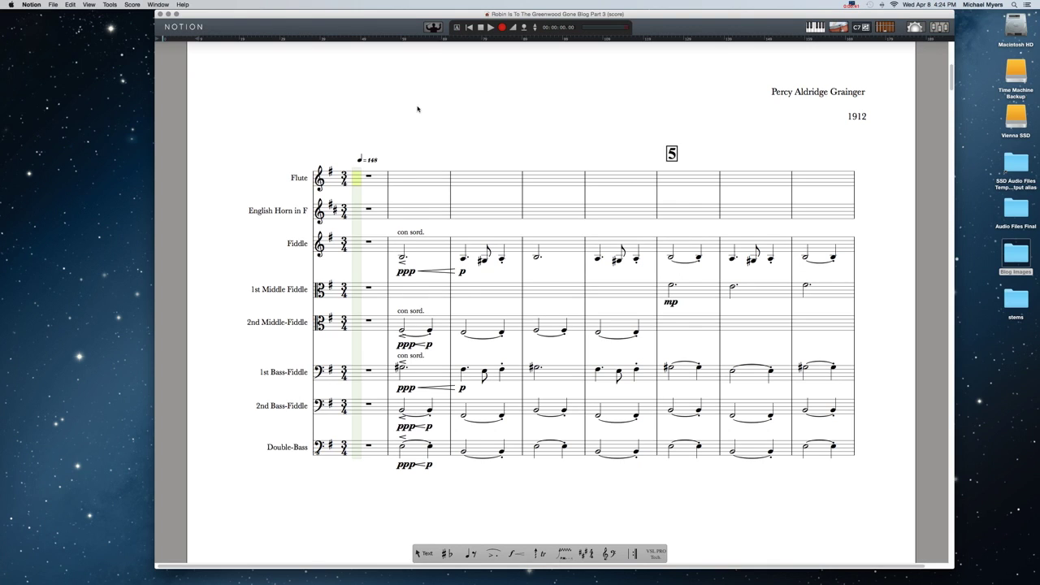
Connect the Notion score to a new Vienna Ensemble instance from Notion's Mixer
{"action": "scroll", "coordinate": [483, 158], "scroll_direction": "up", "scroll_amount": 5}
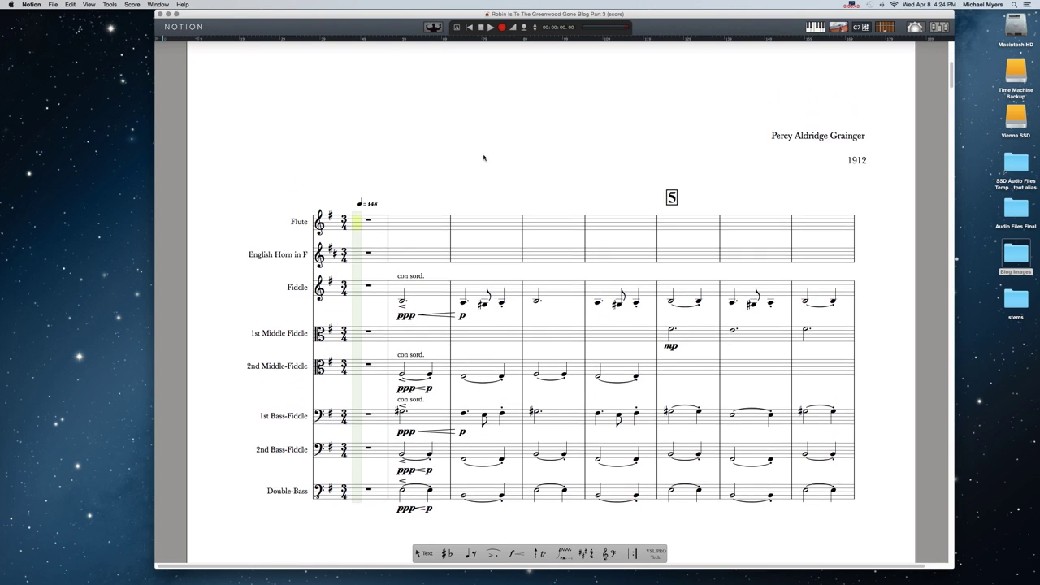
{"action": "scroll", "coordinate": [483, 158], "scroll_direction": "up", "scroll_amount": 2}
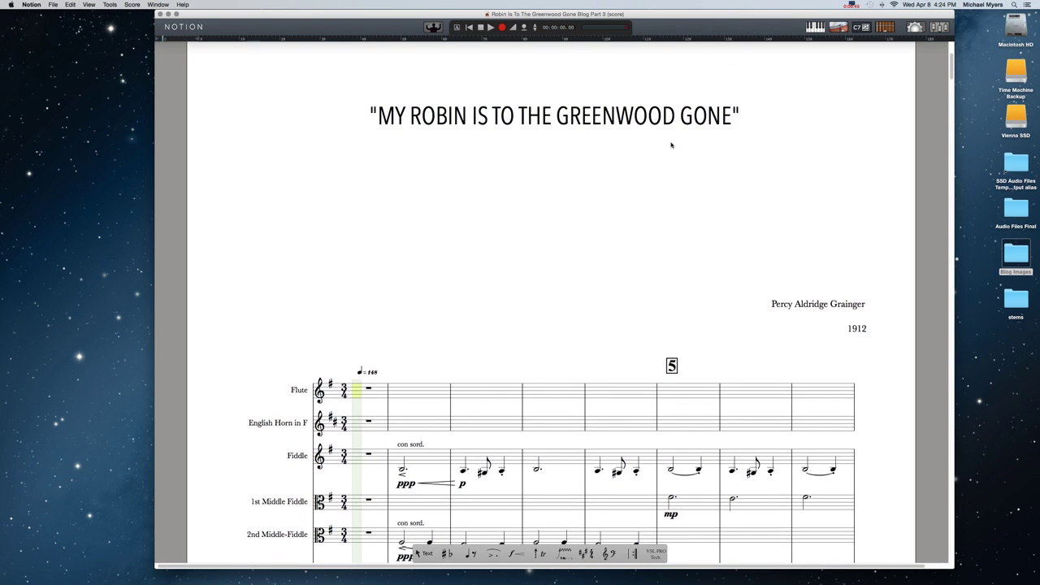
{"action": "scroll", "coordinate": [580, 233], "scroll_direction": "down", "scroll_amount": 4}
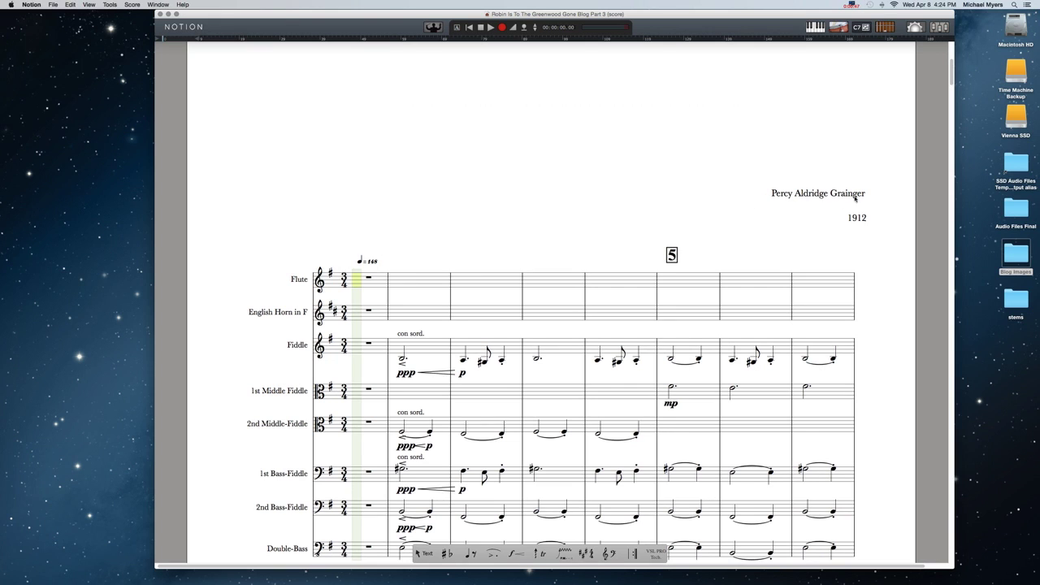
{"action": "scroll", "coordinate": [495, 216], "scroll_direction": "down", "scroll_amount": 1}
{"action": "scroll", "coordinate": [495, 217], "scroll_direction": "down", "scroll_amount": 4}
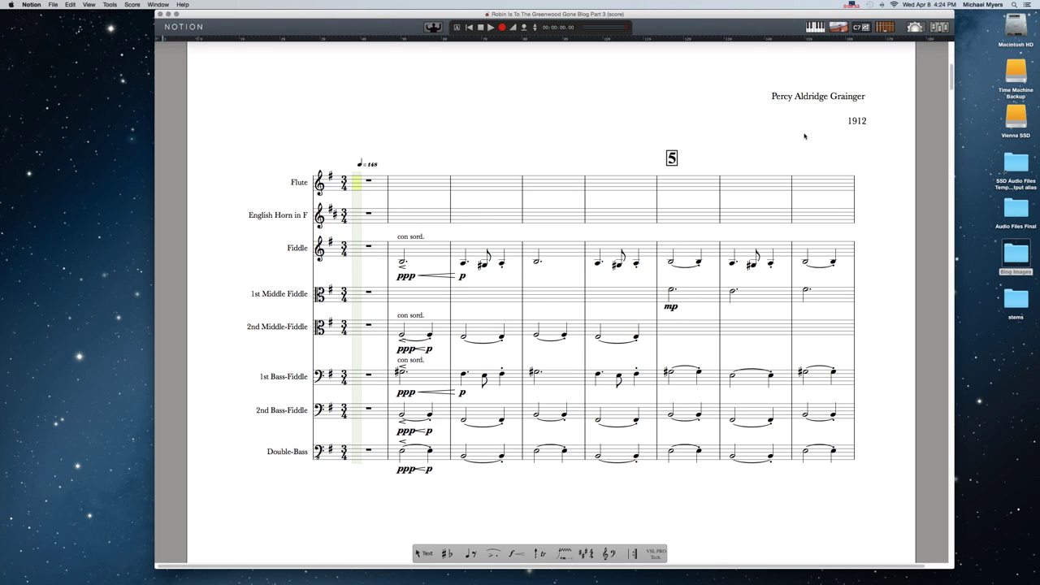
{"action": "left_click", "coordinate": [939, 27]}
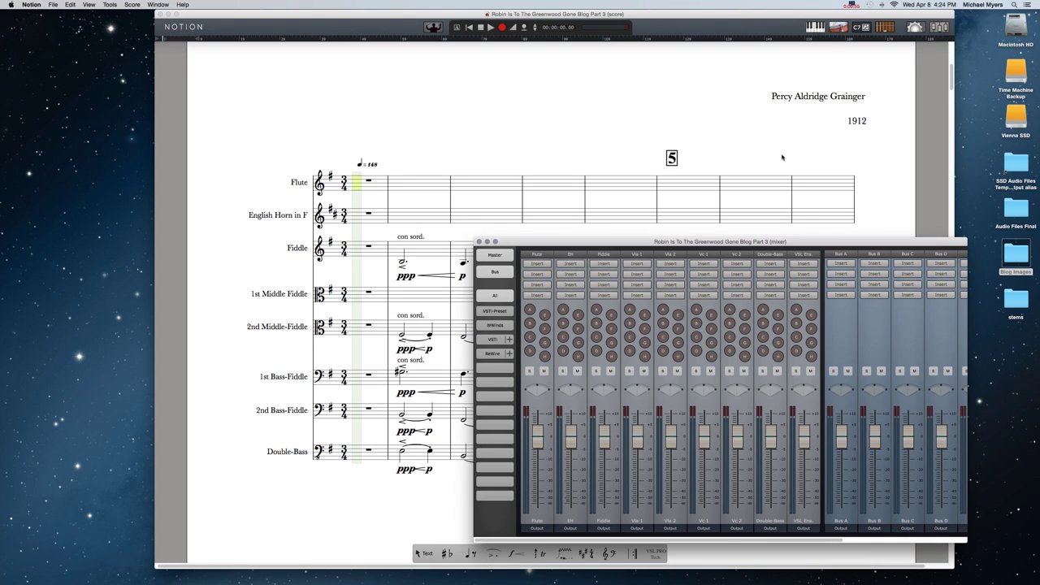
{"action": "left_click", "coordinate": [809, 257]}
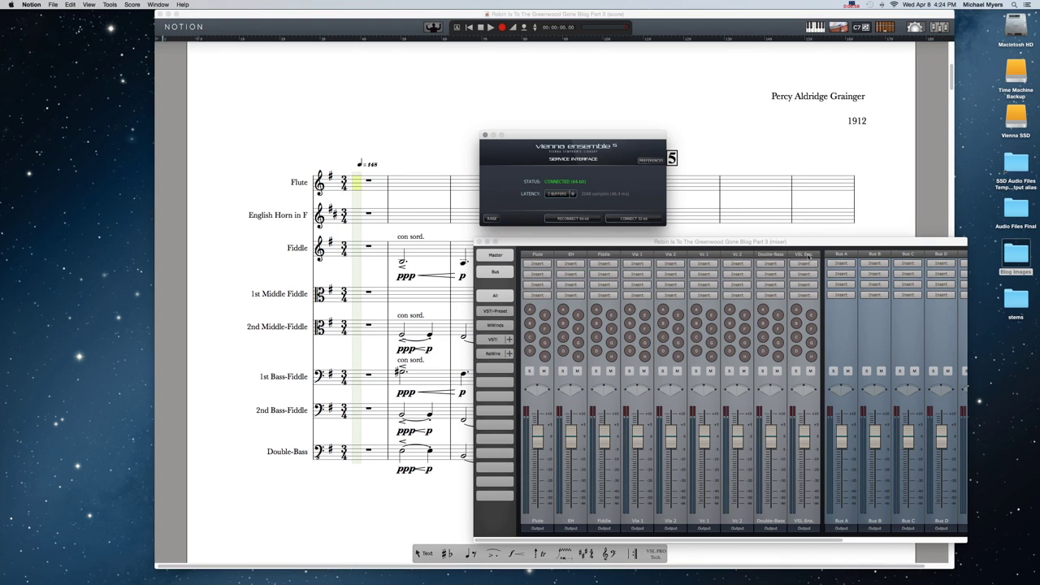
{"action": "left_click", "coordinate": [491, 218]}
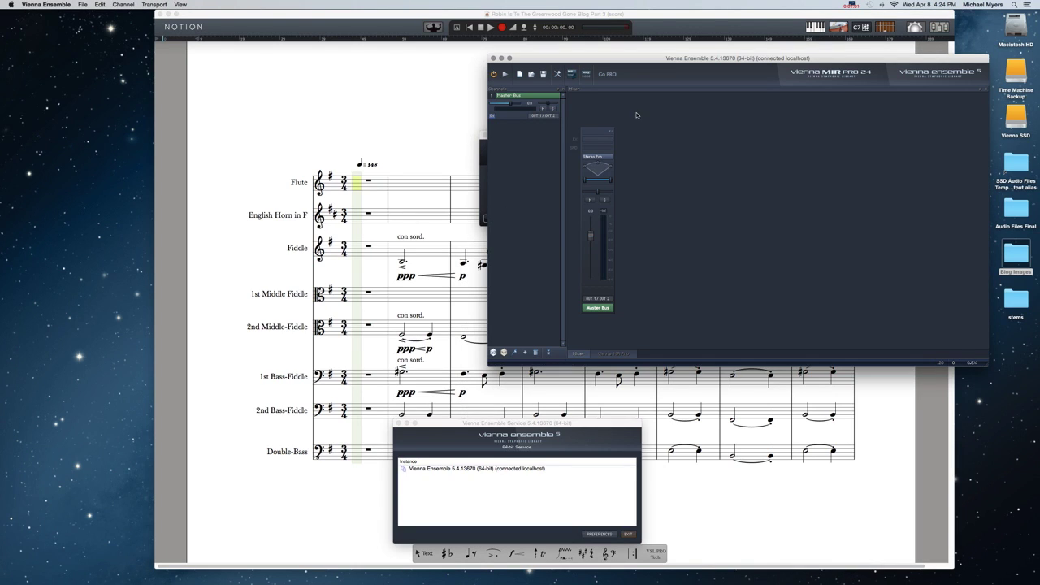
Reposition the Vienna Ensemble window lower and to the right, uncovering the score
{"action": "left_click", "coordinate": [663, 58]}
{"action": "left_click_drag", "start_coordinate": [663, 59], "coordinate": [513, 94]}
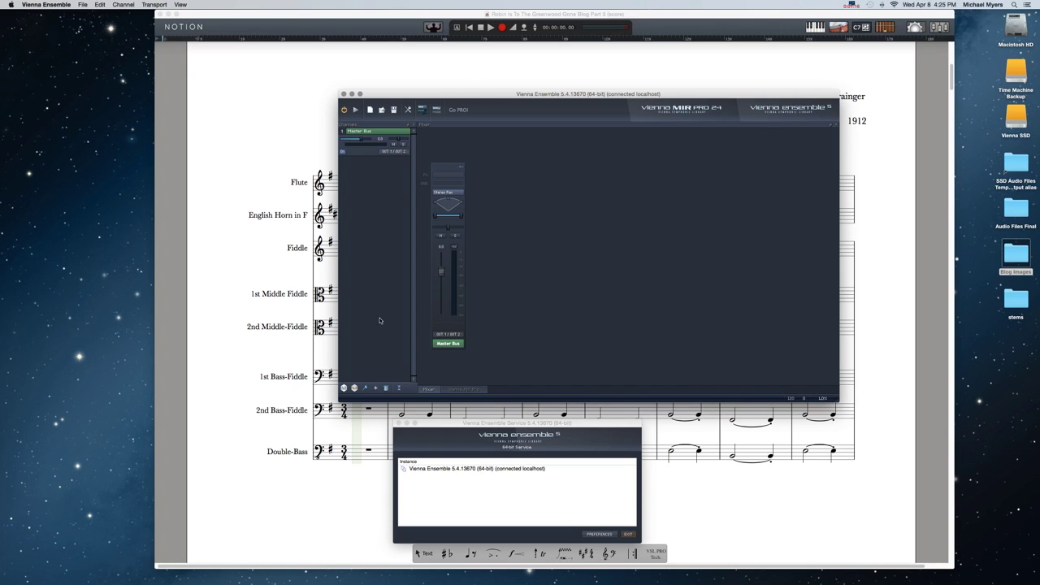
{"action": "left_click_drag", "start_coordinate": [460, 93], "coordinate": [525, 89]}
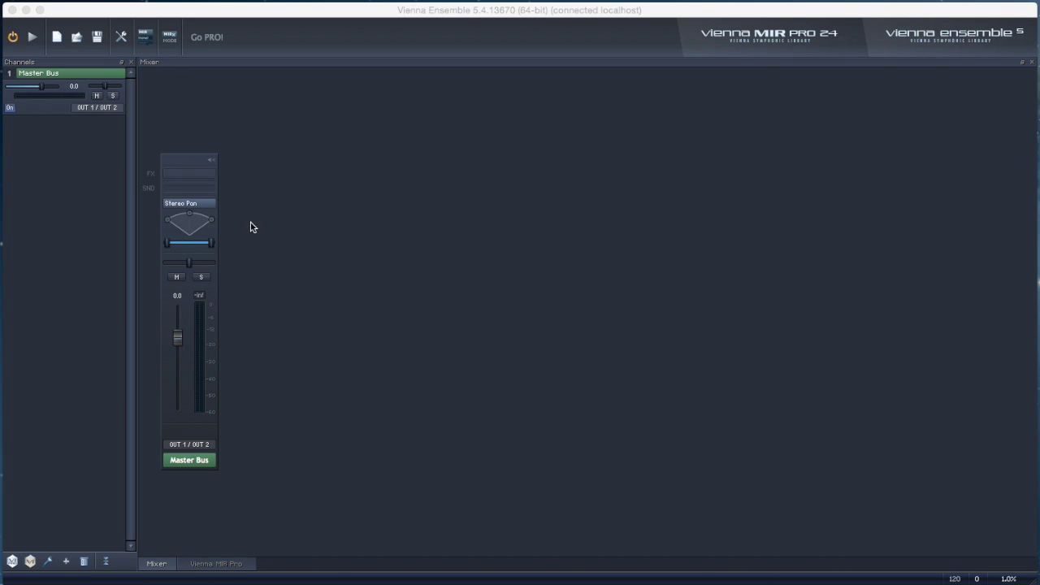
{"action": "left_click", "coordinate": [223, 565]}
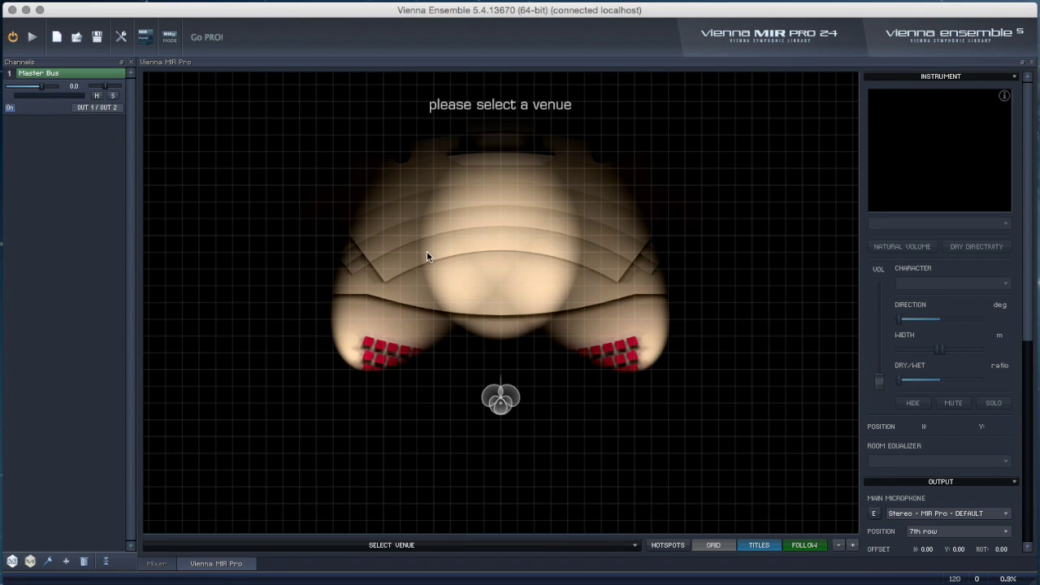
{"action": "left_click", "coordinate": [157, 564]}
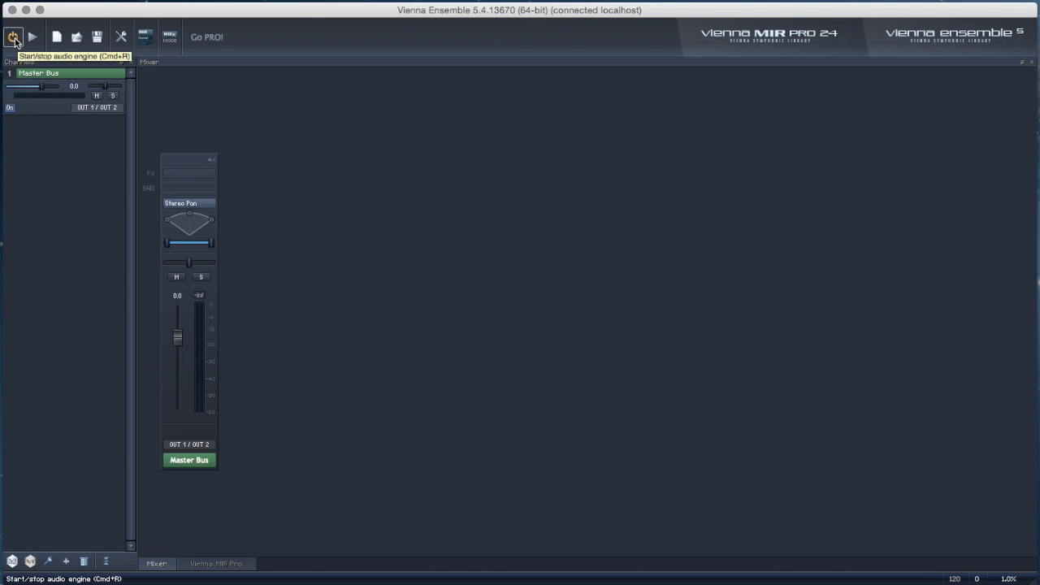
{"action": "left_click", "coordinate": [13, 37]}
{"action": "left_click", "coordinate": [14, 38]}
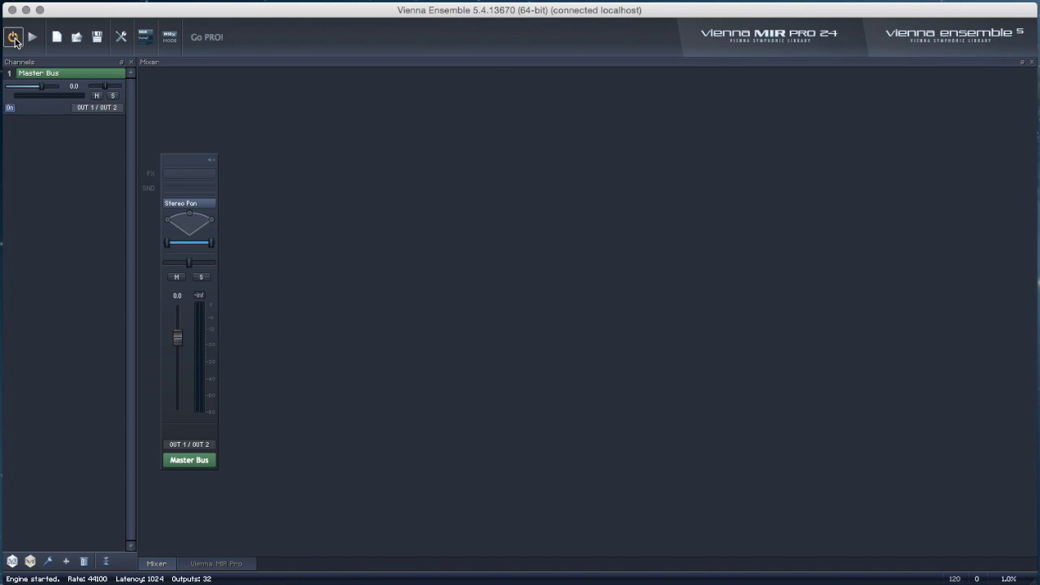
{"action": "left_click", "coordinate": [14, 40]}
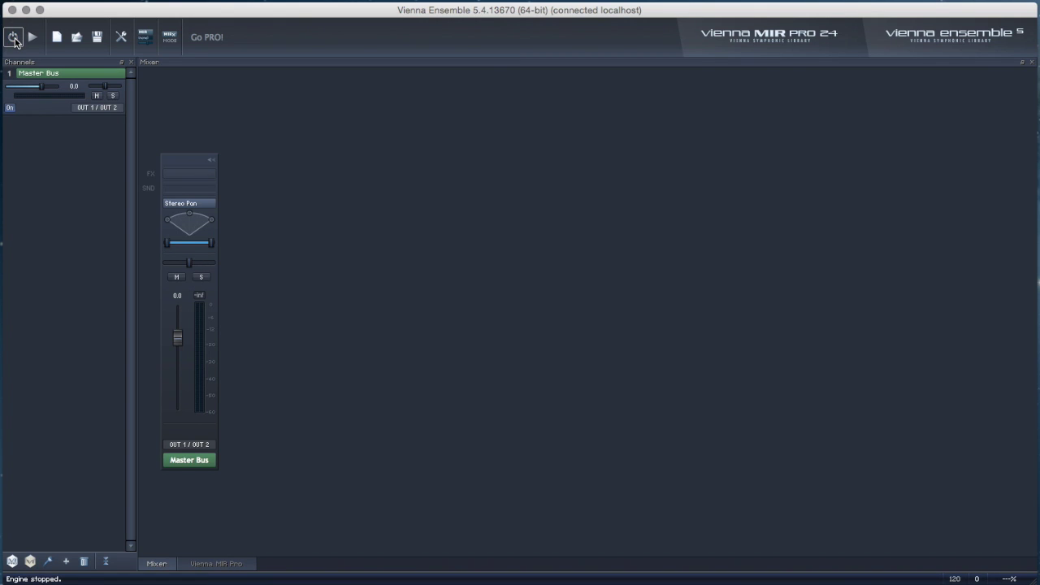
{"action": "left_click", "coordinate": [13, 40]}
{"action": "left_click", "coordinate": [14, 39]}
{"action": "left_click", "coordinate": [14, 39]}
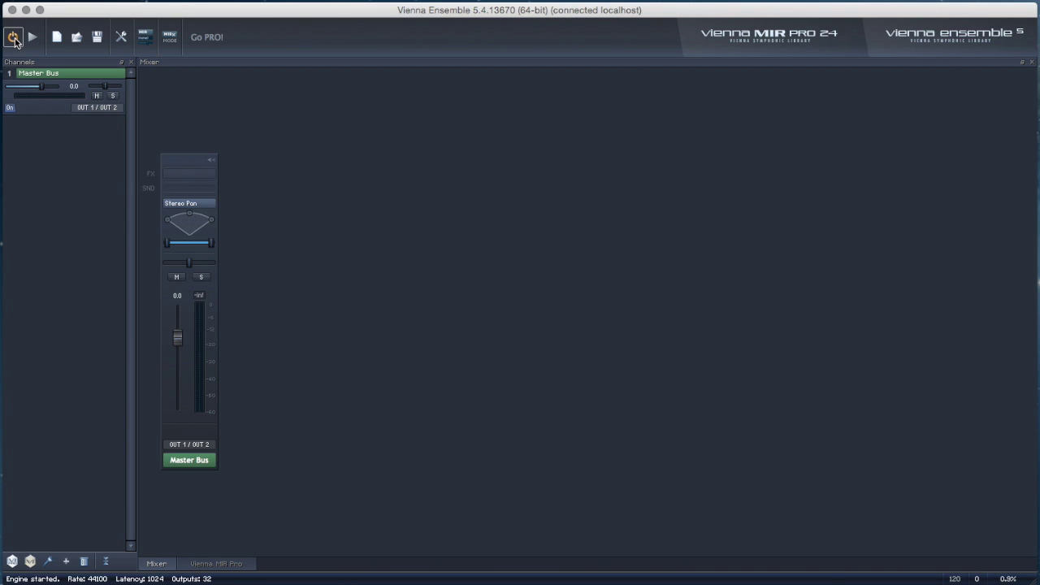
{"action": "left_click", "coordinate": [14, 40]}
{"action": "left_click", "coordinate": [13, 43]}
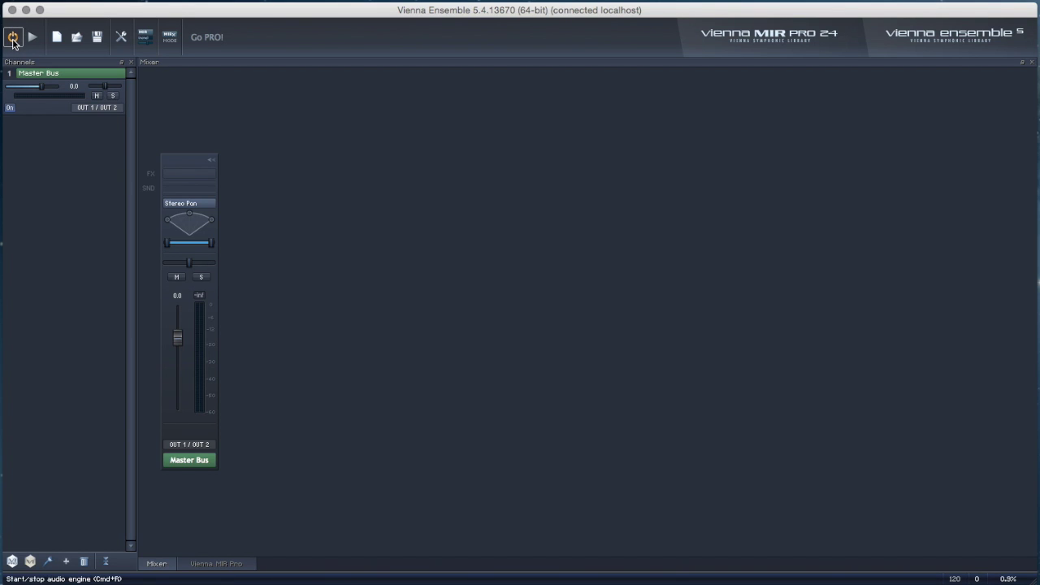
{"action": "left_click", "coordinate": [13, 40]}
{"action": "left_click", "coordinate": [13, 41]}
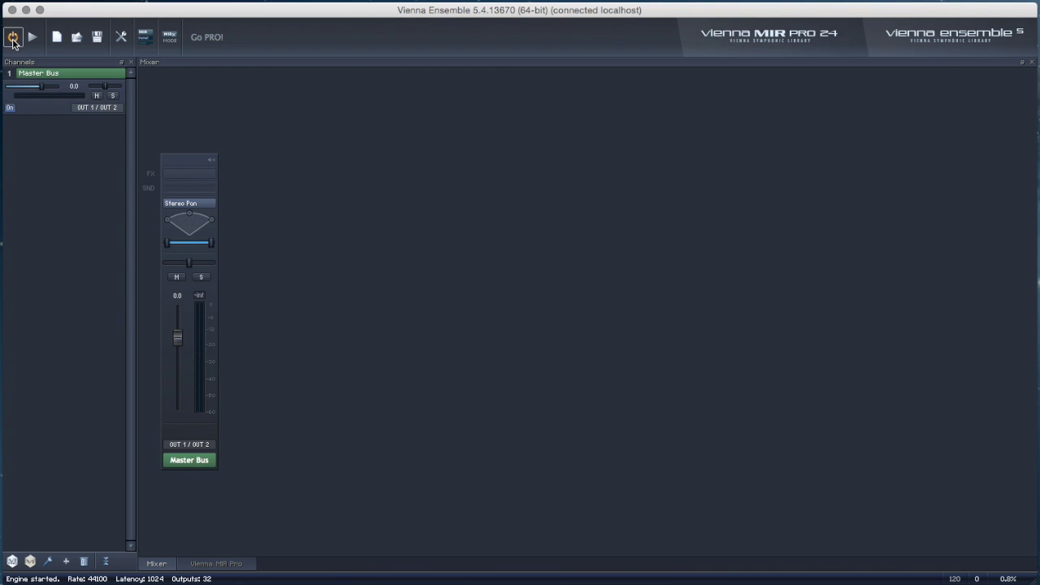
{"action": "left_click", "coordinate": [13, 38]}
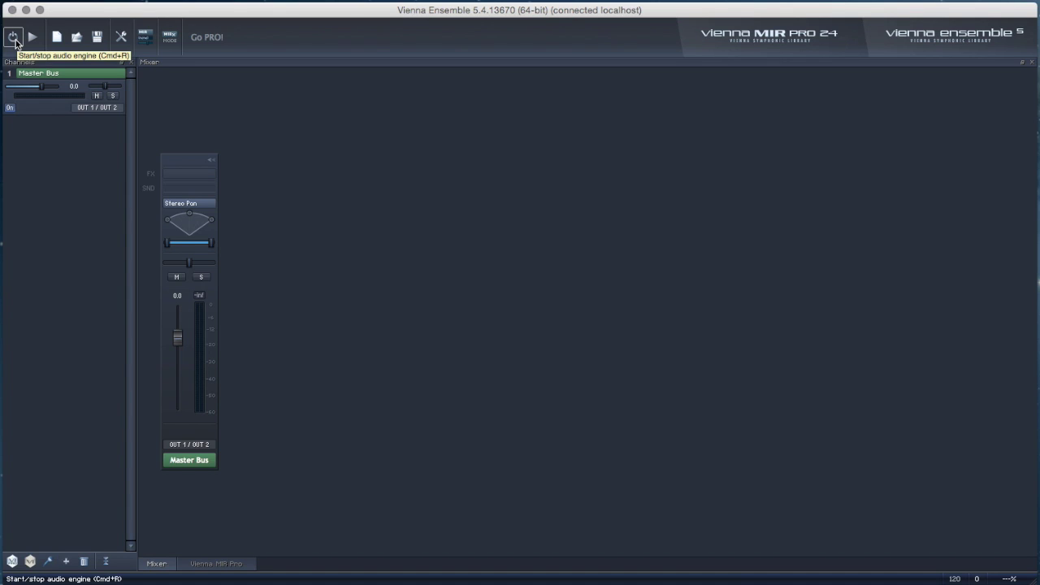
{"action": "left_click", "coordinate": [13, 38]}
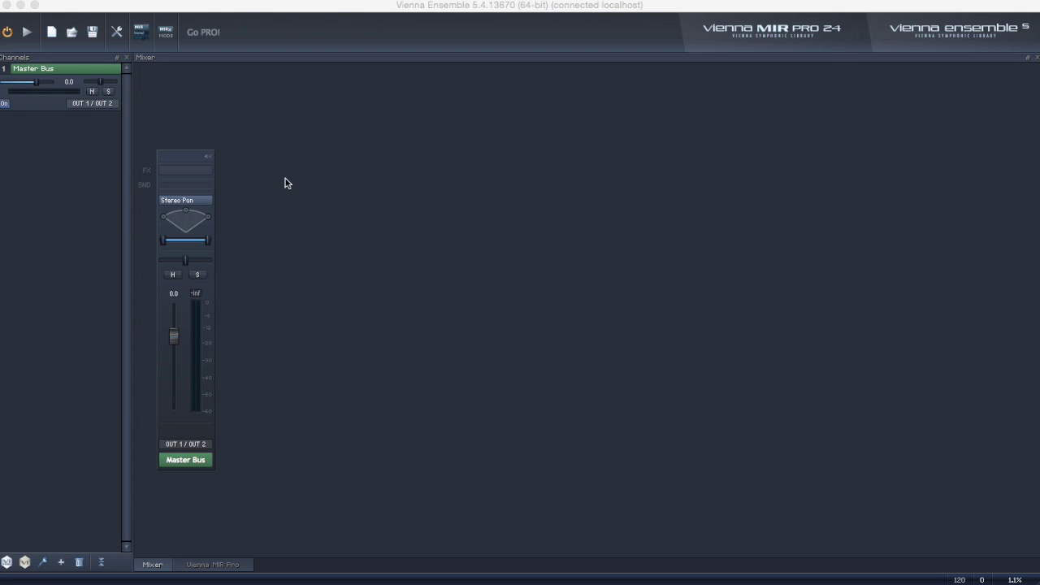
Add eight Vienna Instruments Pro channels to the Vienna Ensemble mixer
{"action": "left_click", "coordinate": [7, 567]}
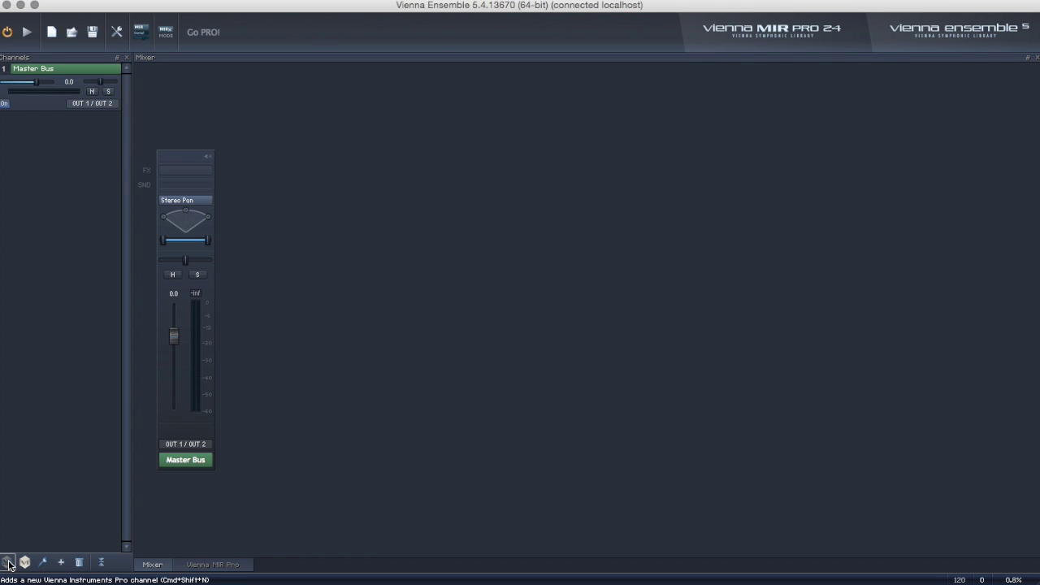
{"action": "left_click", "coordinate": [7, 564]}
{"action": "left_click", "coordinate": [8, 564]}
{"action": "left_click", "coordinate": [7, 564]}
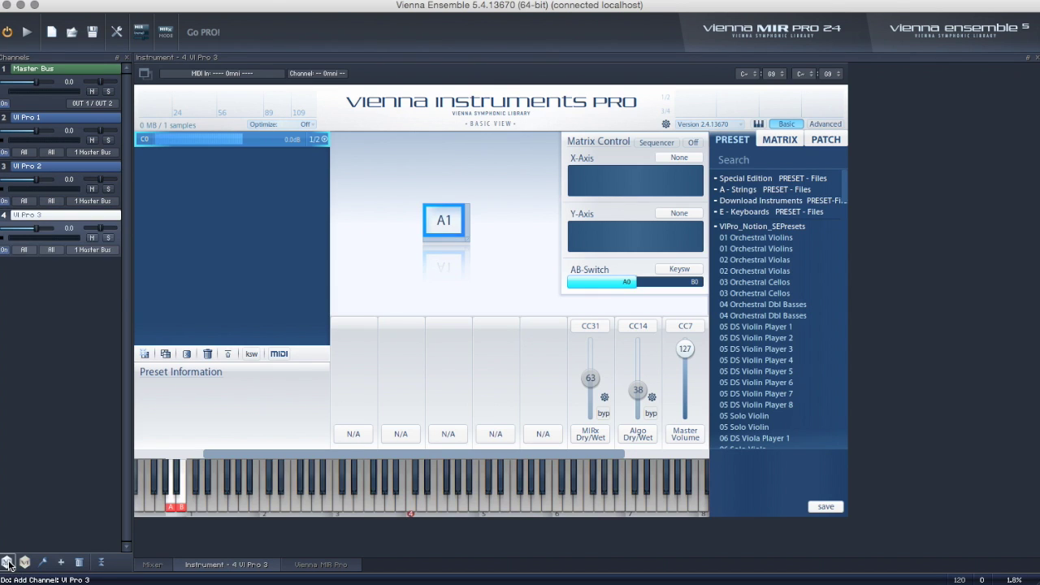
{"action": "left_click", "coordinate": [7, 564]}
{"action": "left_click", "coordinate": [7, 563]}
{"action": "left_click", "coordinate": [8, 564]}
{"action": "left_click", "coordinate": [7, 564]}
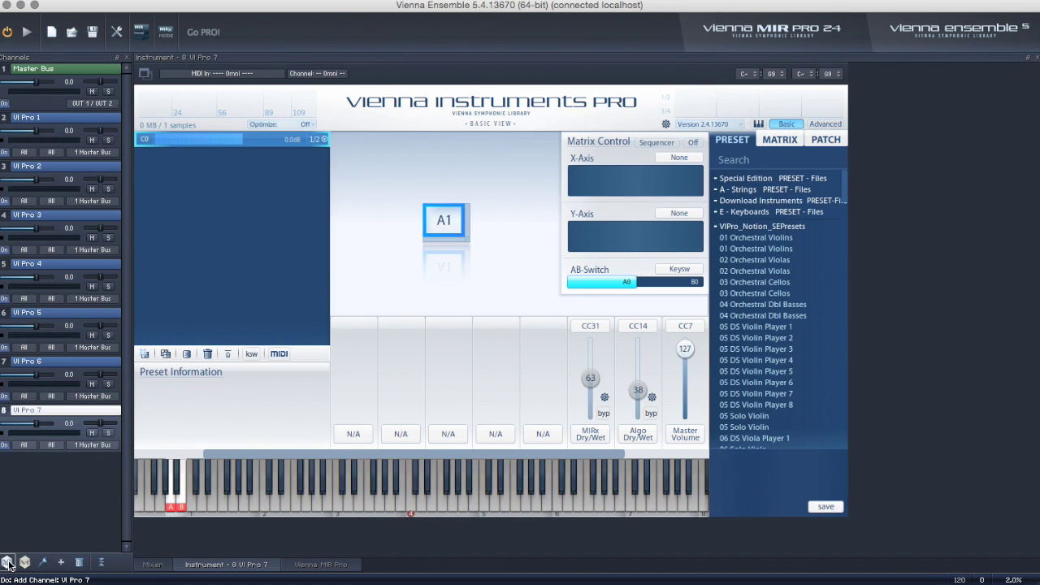
{"action": "left_click", "coordinate": [8, 563]}
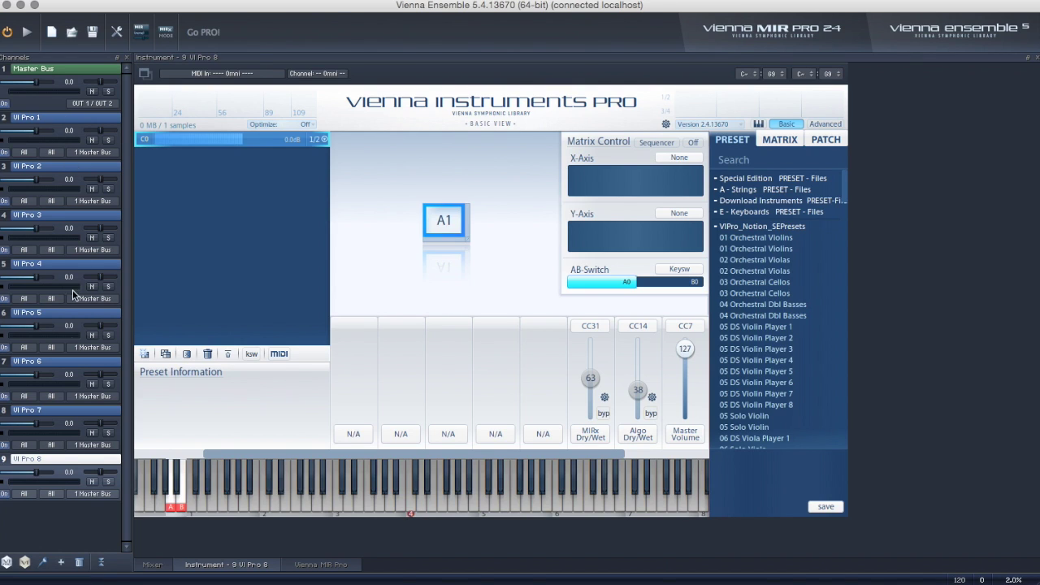
Rename the channels Flute, English Horn and onward, ending with channel 9 as Double Bass
{"action": "left_click", "coordinate": [55, 117]}
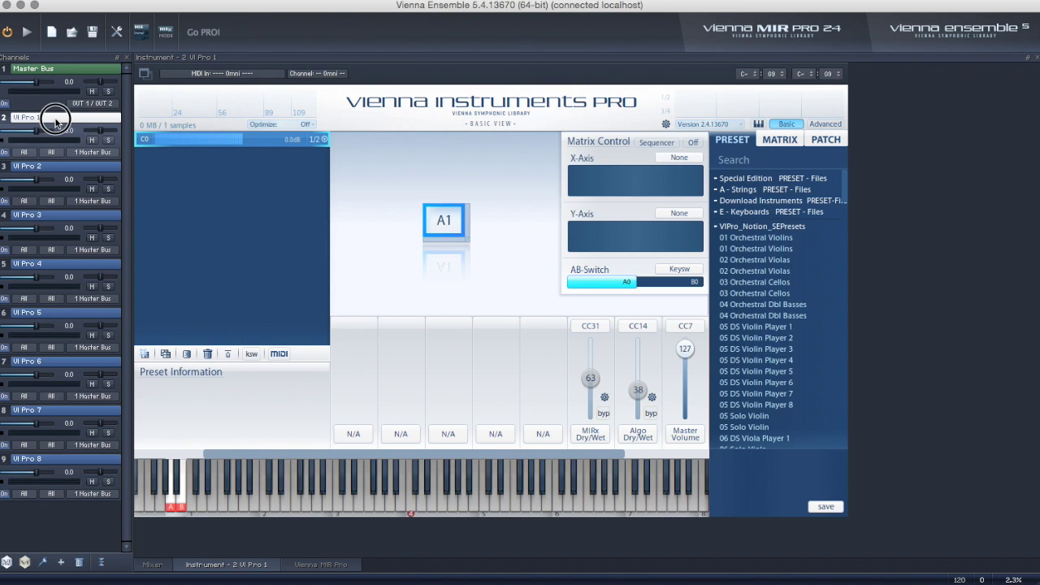
{"action": "left_click", "coordinate": [56, 118]}
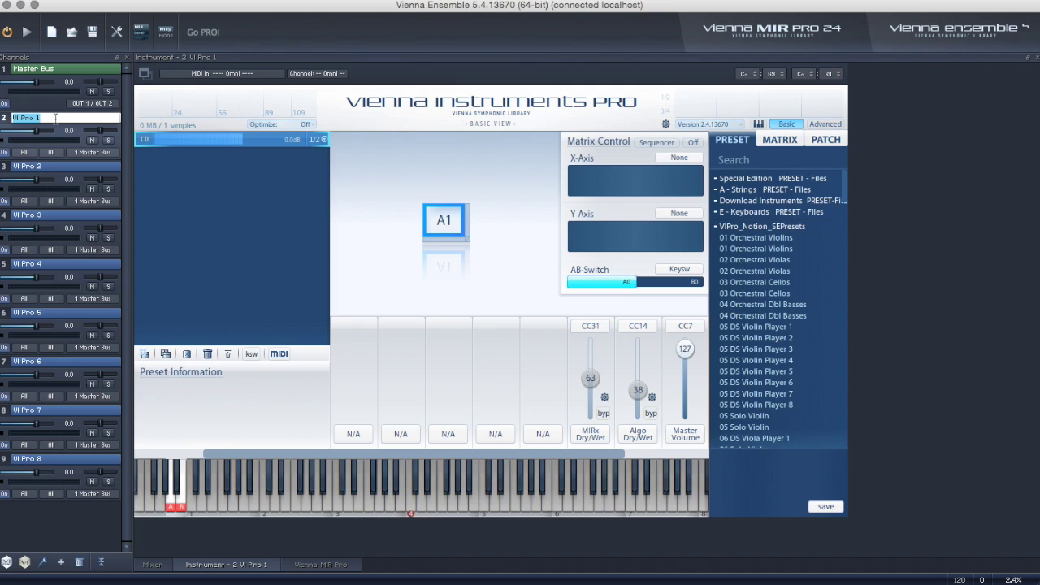
{"action": "type", "text": "Flute"}
{"action": "key", "text": "Tab"}
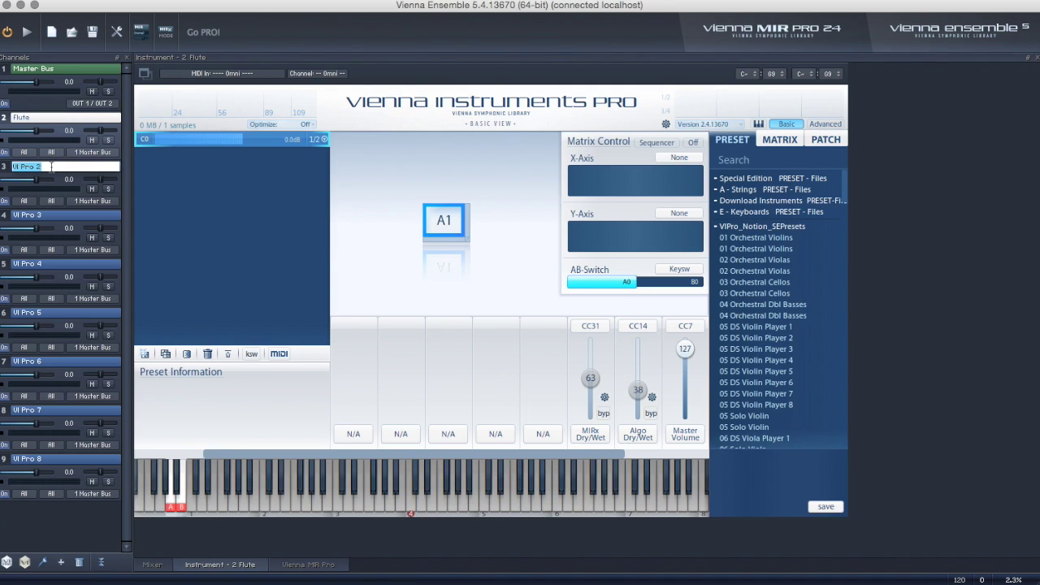
{"action": "type", "text": "English Horn"}
{"action": "double_click", "coordinate": [64, 215]}
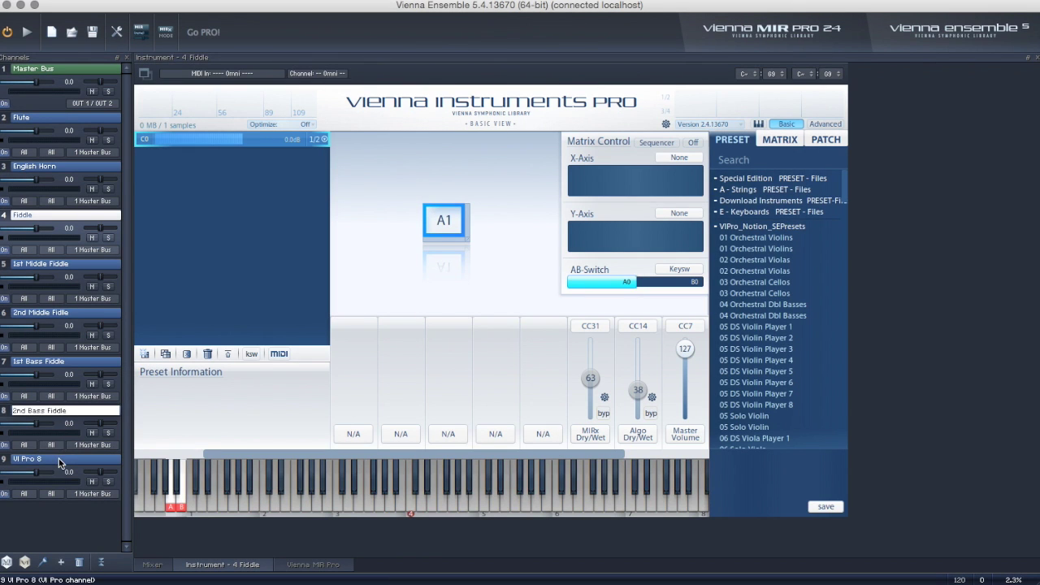
{"action": "double_click", "coordinate": [59, 459]}
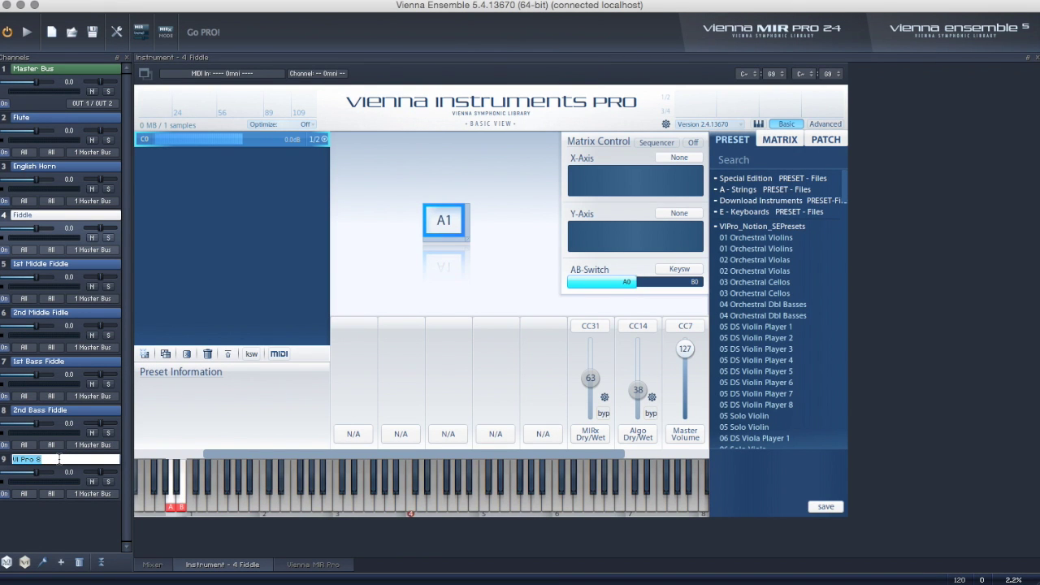
{"action": "type", "text": "Double Bass"}
{"action": "left_click", "coordinate": [73, 524]}
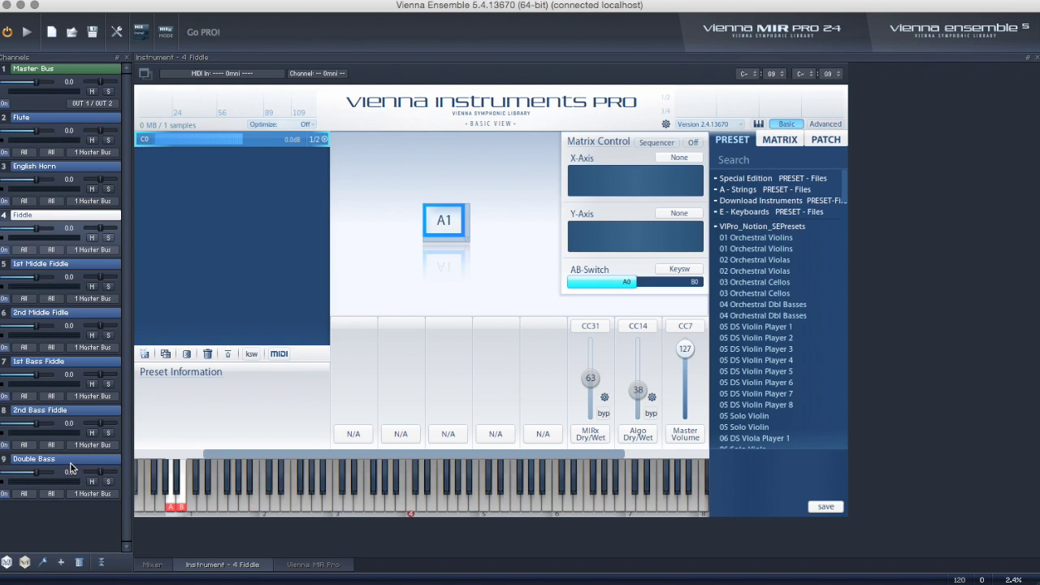
{"action": "left_click", "coordinate": [72, 117]}
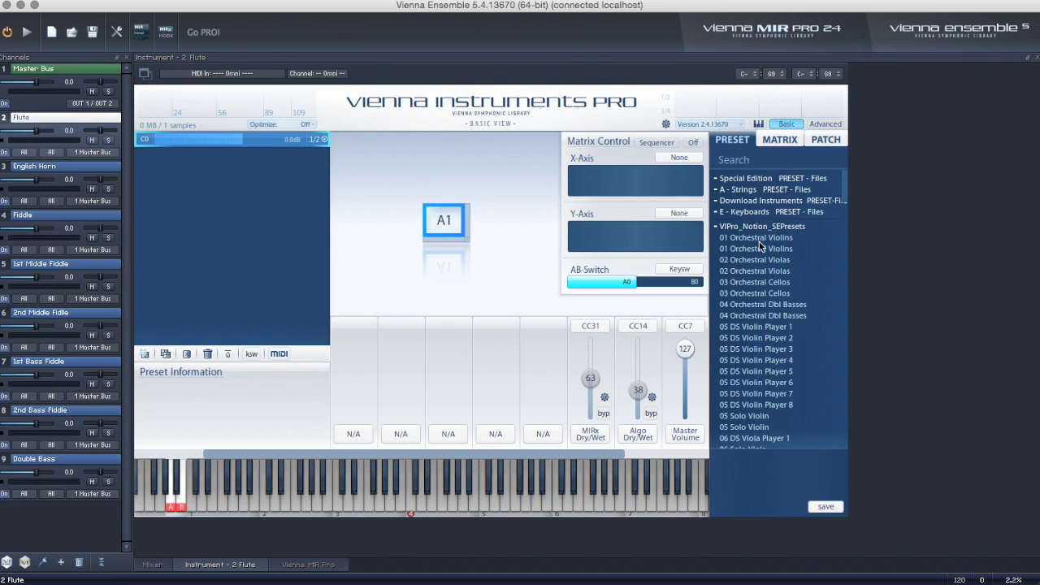
Drag the 20 Flute I preset onto Flute, choose Sustain, and play test notes
{"action": "scroll", "coordinate": [759, 246], "scroll_direction": "down", "scroll_amount": 4}
{"action": "scroll", "coordinate": [760, 247], "scroll_direction": "down", "scroll_amount": 12}
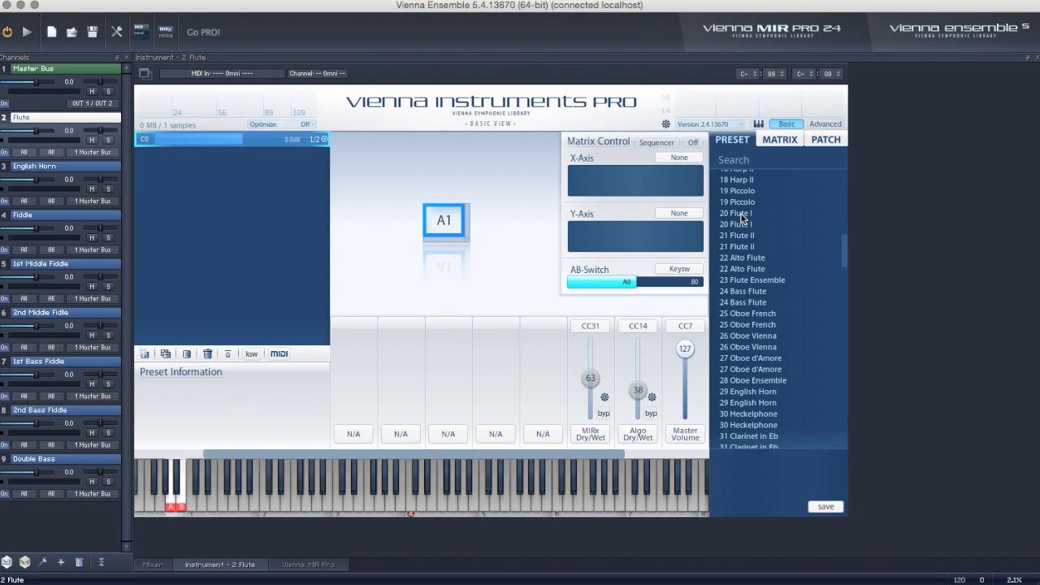
{"action": "left_click_drag", "start_coordinate": [741, 218], "coordinate": [393, 183]}
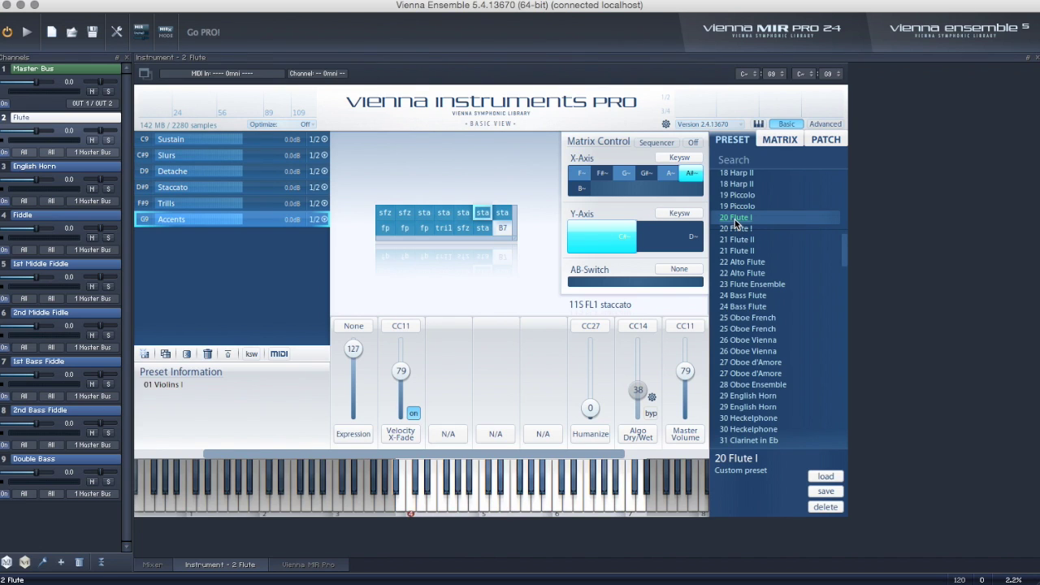
{"action": "left_click", "coordinate": [222, 140]}
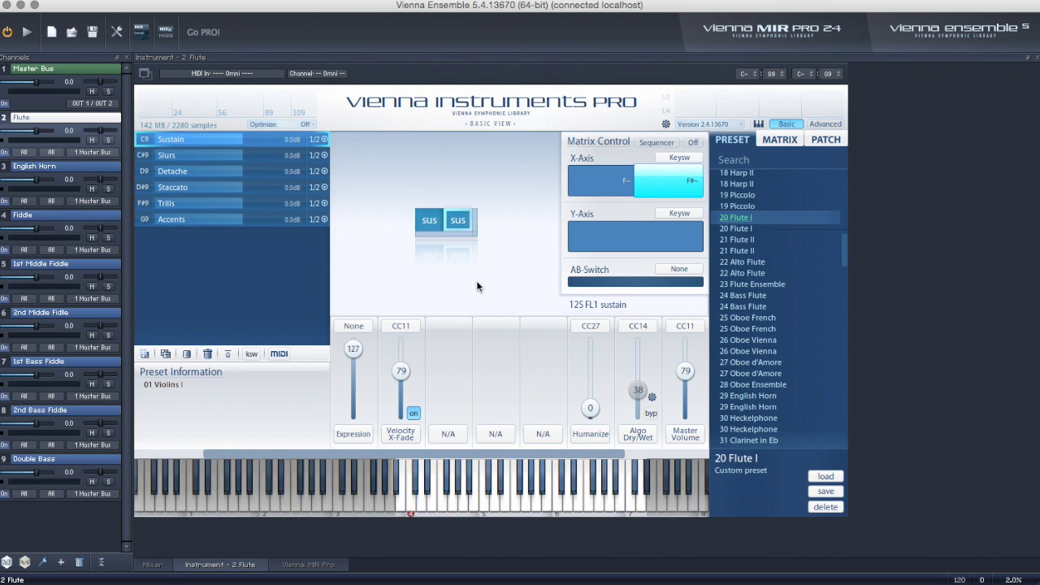
{"action": "mouse_move", "coordinate": [431, 495]}
{"action": "left_mouse_down"}
{"action": "mouse_move", "coordinate": [550, 496]}
{"action": "mouse_move", "coordinate": [413, 501]}
{"action": "left_mouse_up"}
{"action": "left_click", "coordinate": [83, 168]}
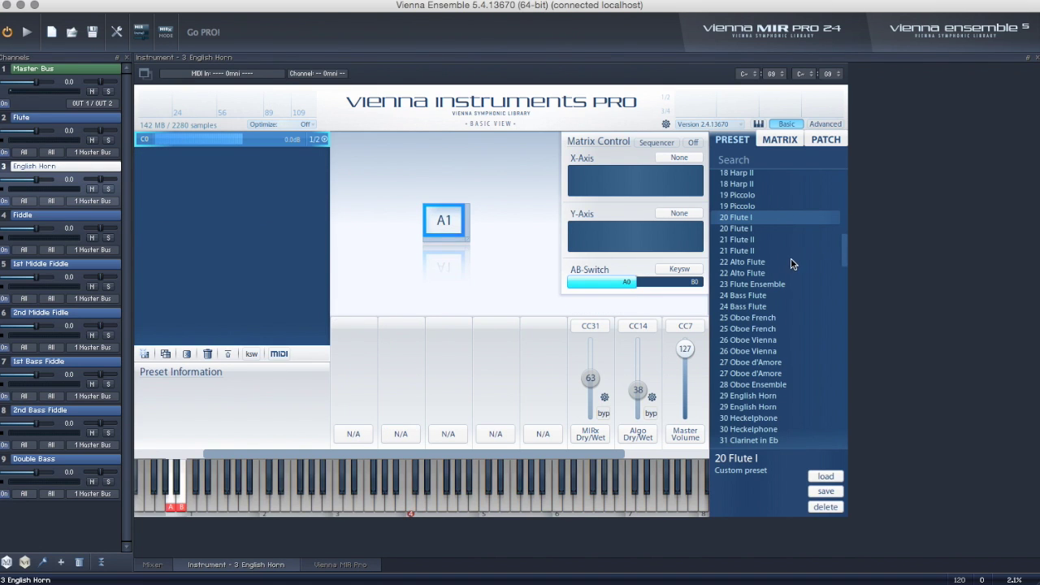
Load the 29 English Horn preset and play a few test notes
{"action": "scroll", "coordinate": [784, 303], "scroll_direction": "down", "scroll_amount": 3}
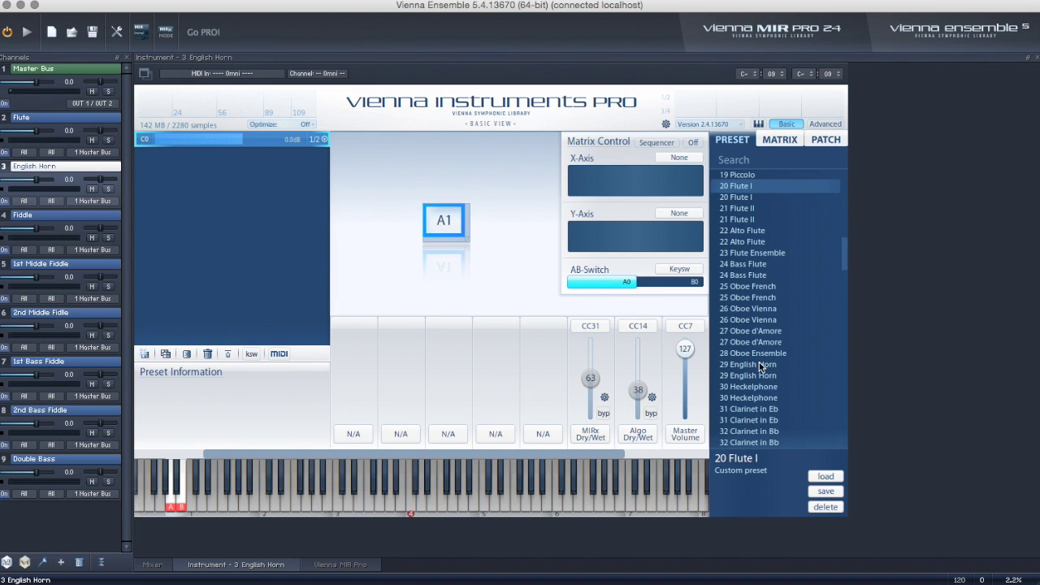
{"action": "left_click", "coordinate": [759, 363]}
{"action": "left_click", "coordinate": [410, 493]}
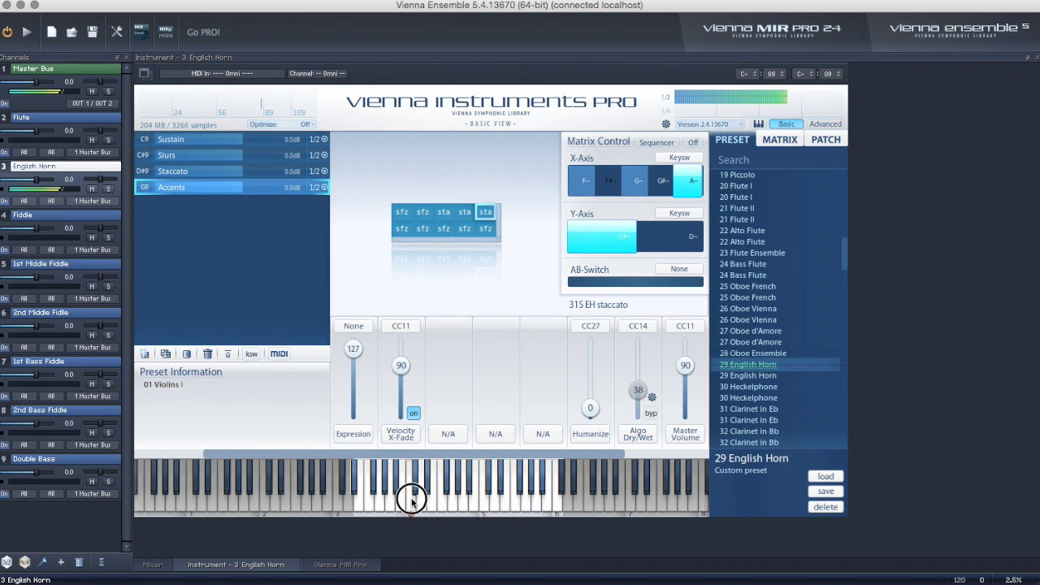
{"action": "left_click", "coordinate": [396, 493]}
{"action": "left_click", "coordinate": [369, 502]}
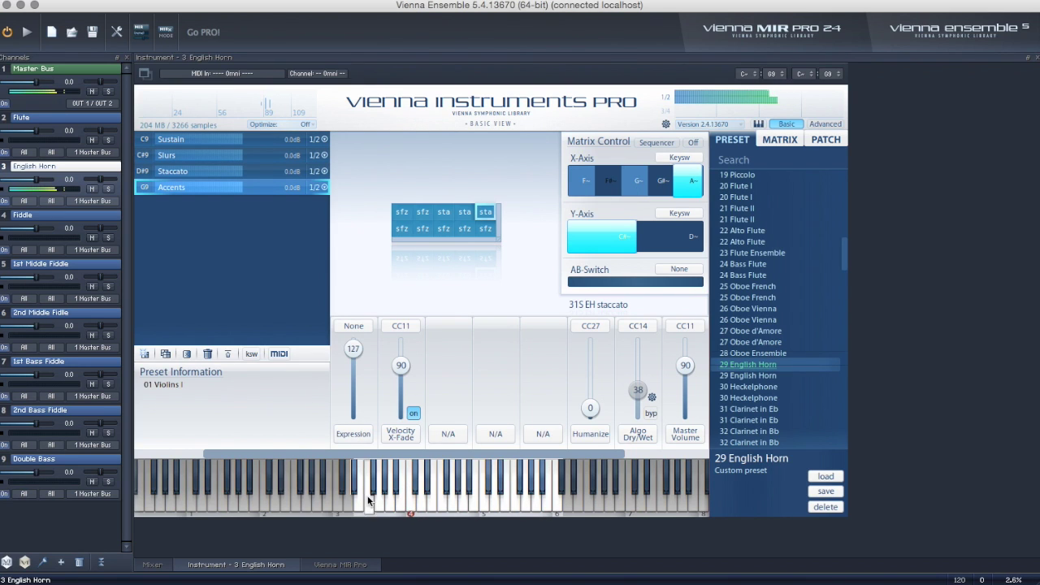
Load the 05 Solo Violin preset onto the Fiddle channel and test two notes
{"action": "left_click", "coordinate": [81, 215]}
{"action": "double_click", "coordinate": [81, 216]}
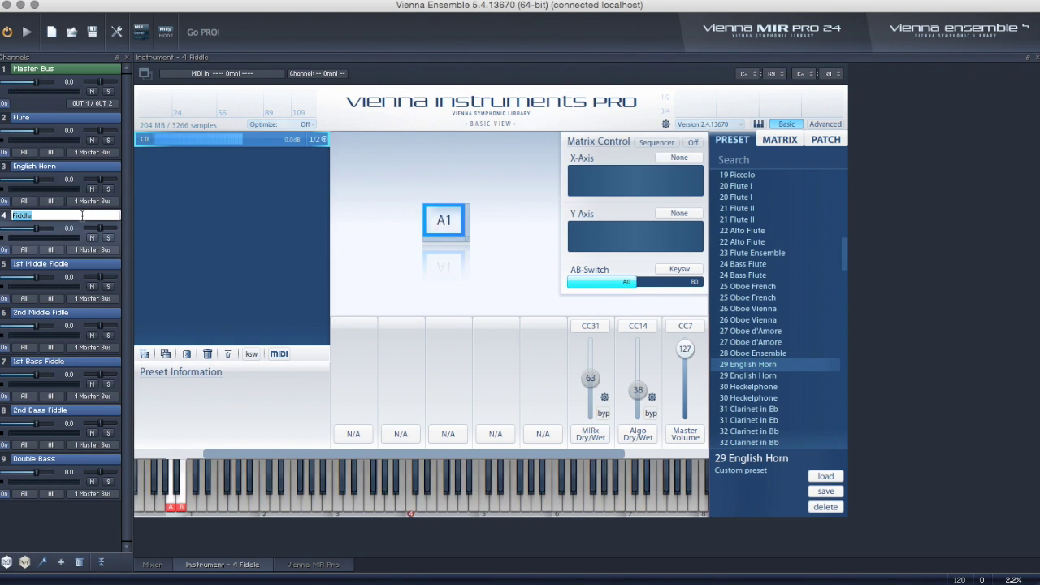
{"action": "key", "text": "Return"}
{"action": "scroll", "coordinate": [774, 304], "scroll_direction": "up", "scroll_amount": 3}
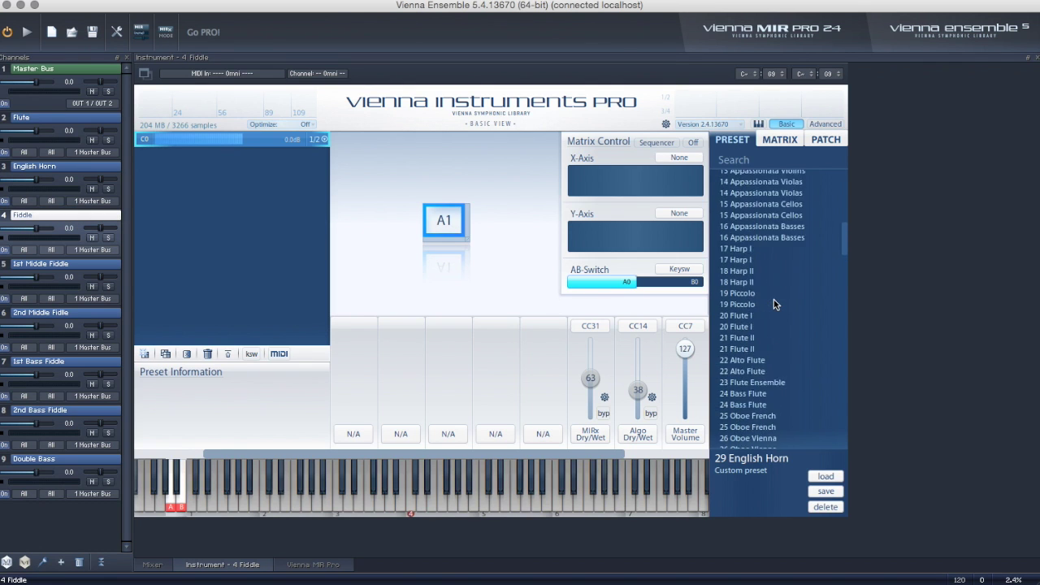
{"action": "scroll", "coordinate": [774, 304], "scroll_direction": "up", "scroll_amount": 15}
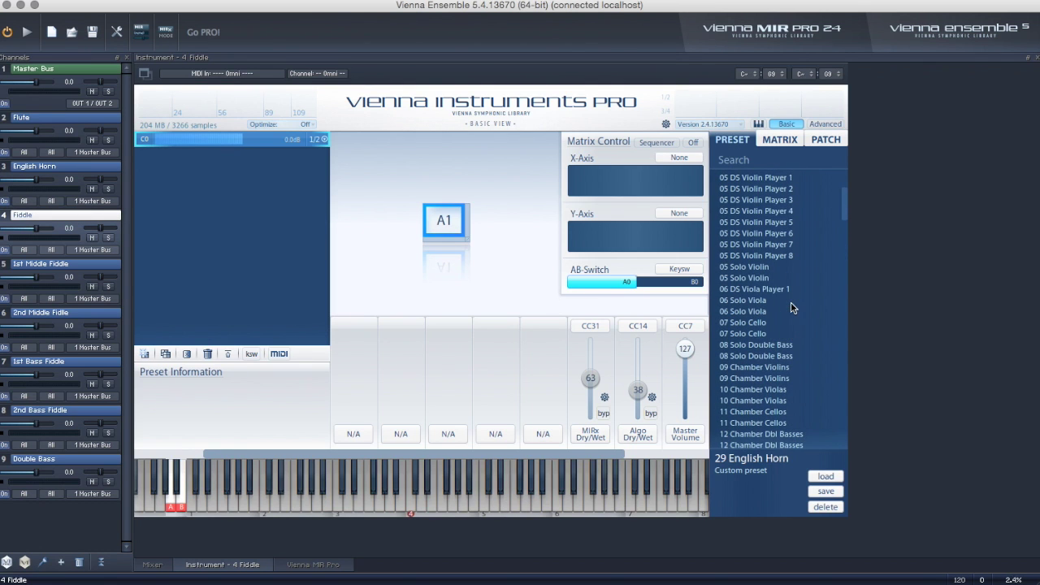
{"action": "double_click", "coordinate": [755, 267]}
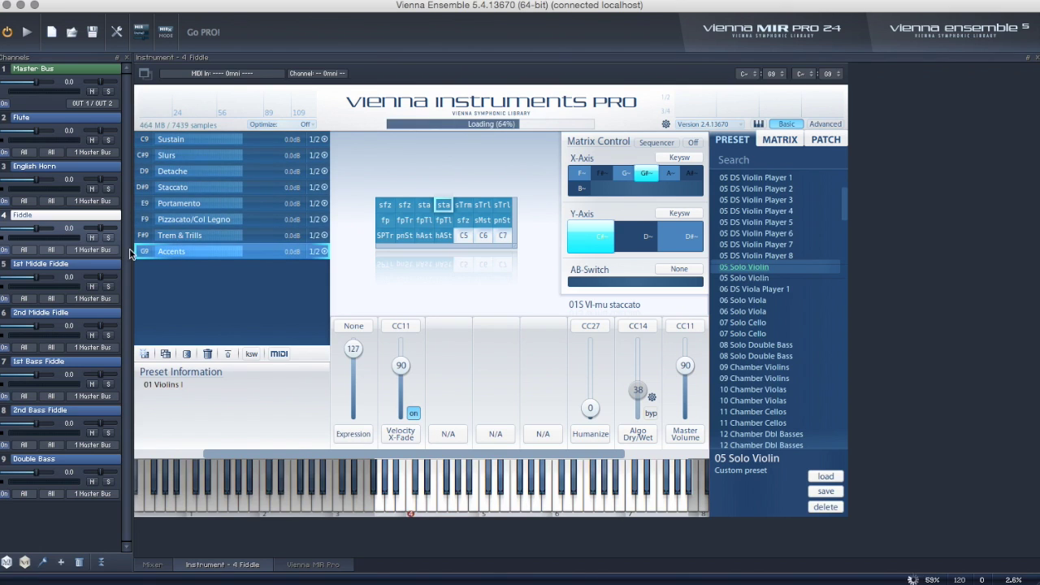
{"action": "left_click", "coordinate": [469, 502]}
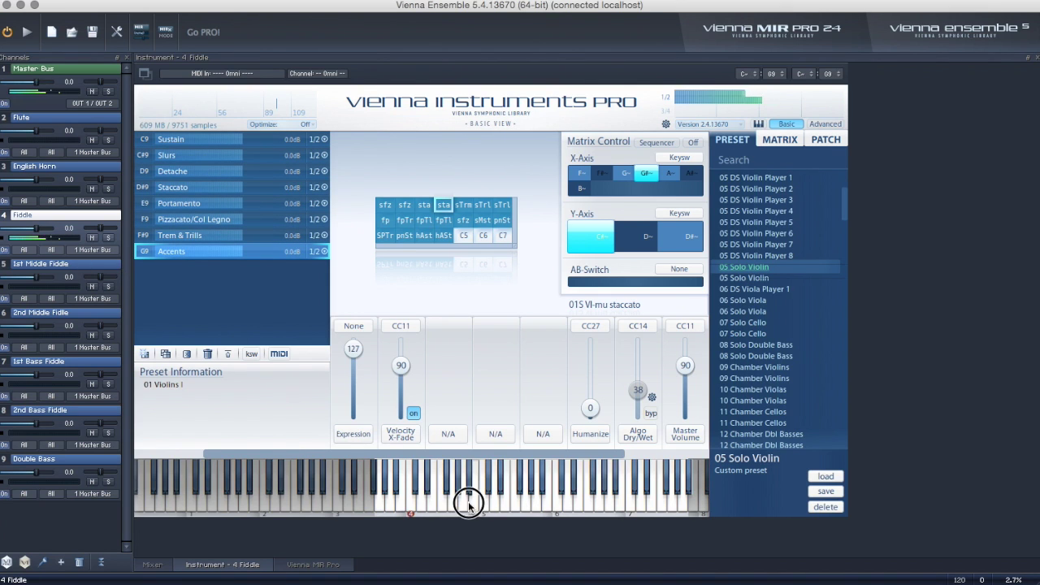
{"action": "left_click", "coordinate": [535, 506]}
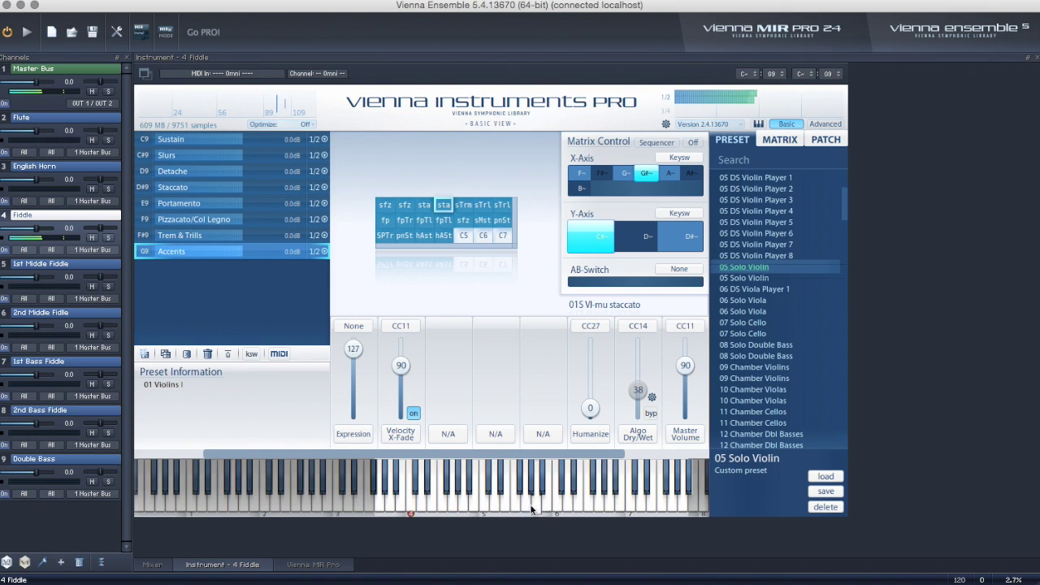
Load 06 Solo Viola onto both 1st and 2nd Middle Fiddle channels, testing the first
{"action": "left_click", "coordinate": [73, 268]}
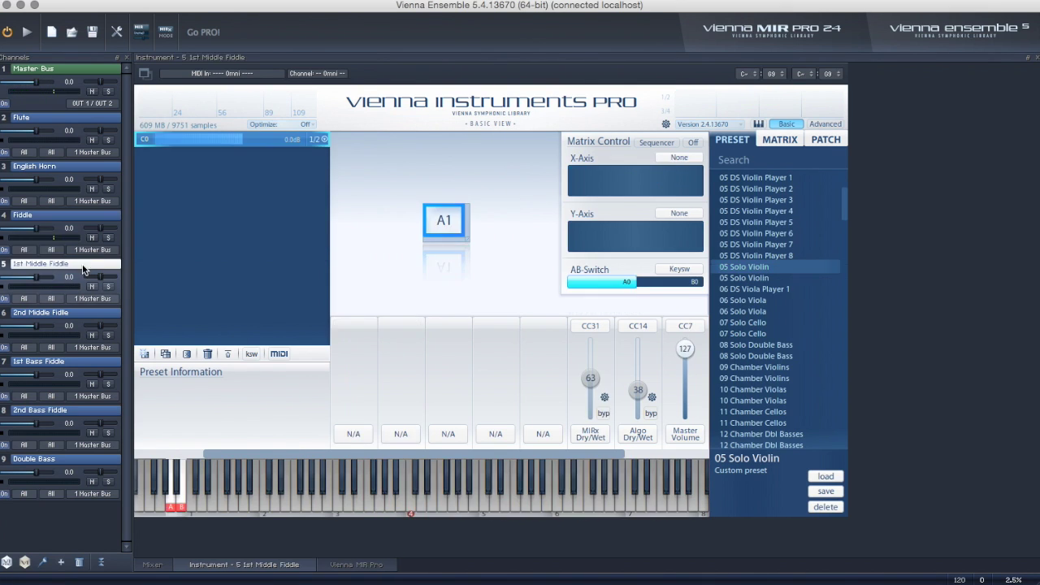
{"action": "left_click", "coordinate": [756, 300]}
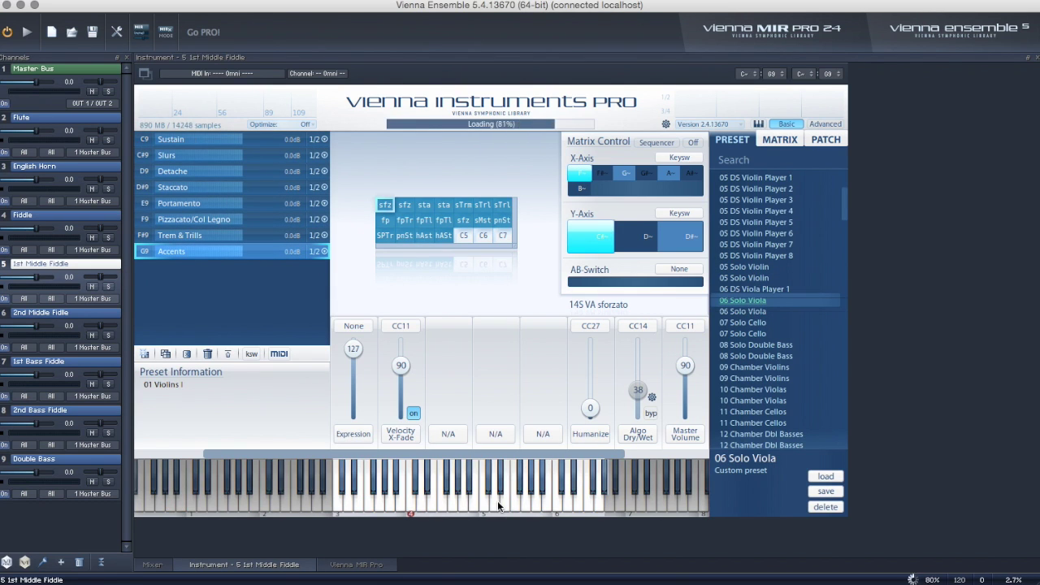
{"action": "left_click", "coordinate": [498, 504]}
{"action": "left_click", "coordinate": [413, 502]}
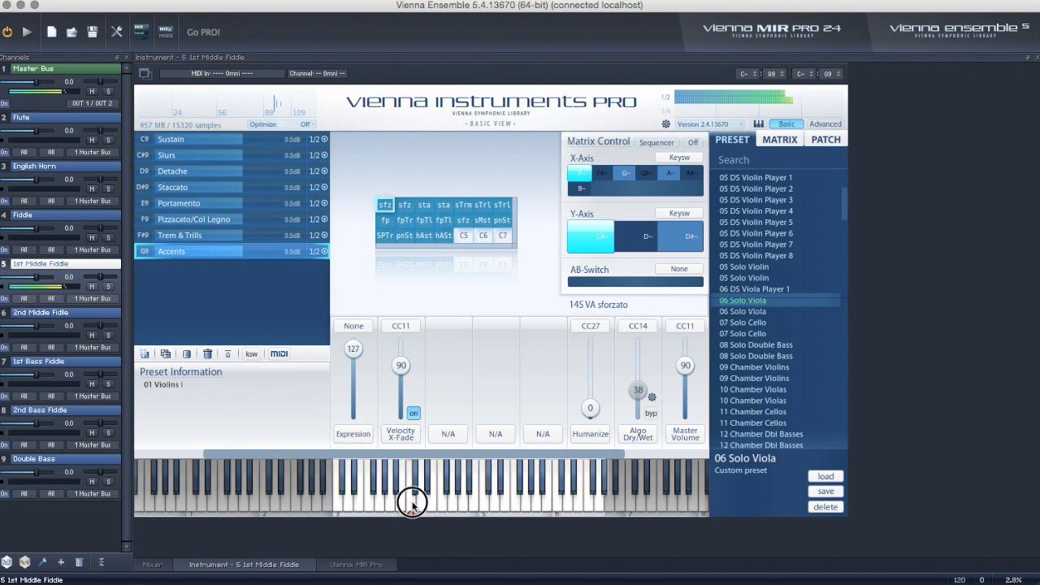
{"action": "left_click", "coordinate": [65, 317]}
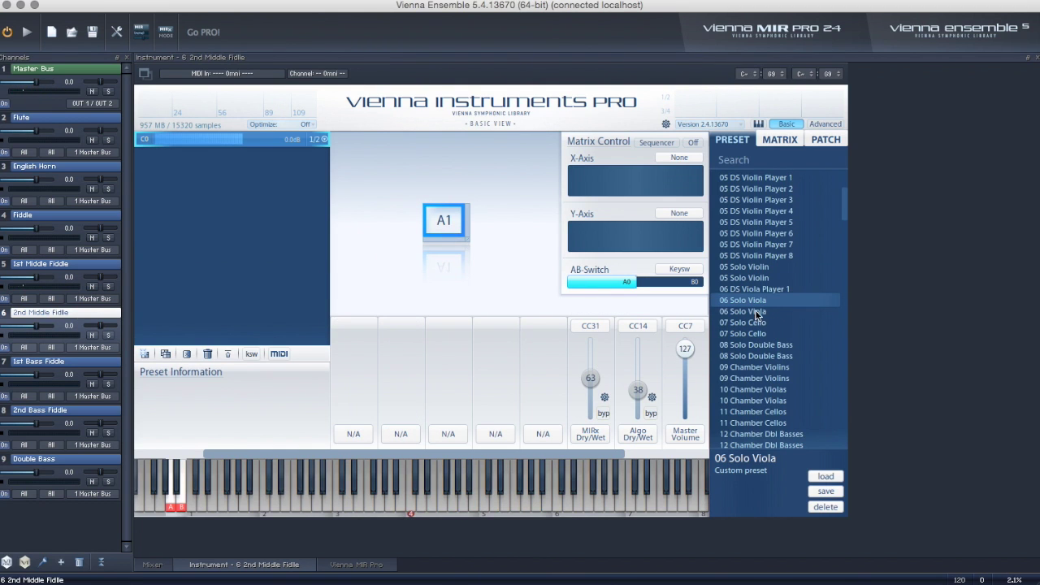
{"action": "left_click", "coordinate": [758, 300]}
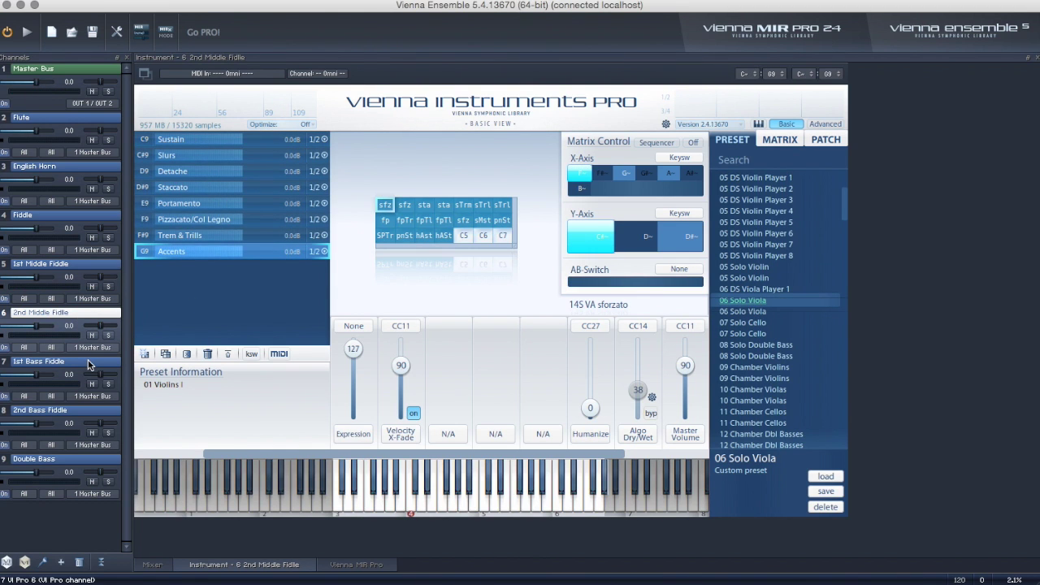
Load 07 Solo Cello onto both 1st and 2nd Bass Fiddle channels, testing the first
{"action": "left_click", "coordinate": [90, 364]}
{"action": "left_click", "coordinate": [741, 323]}
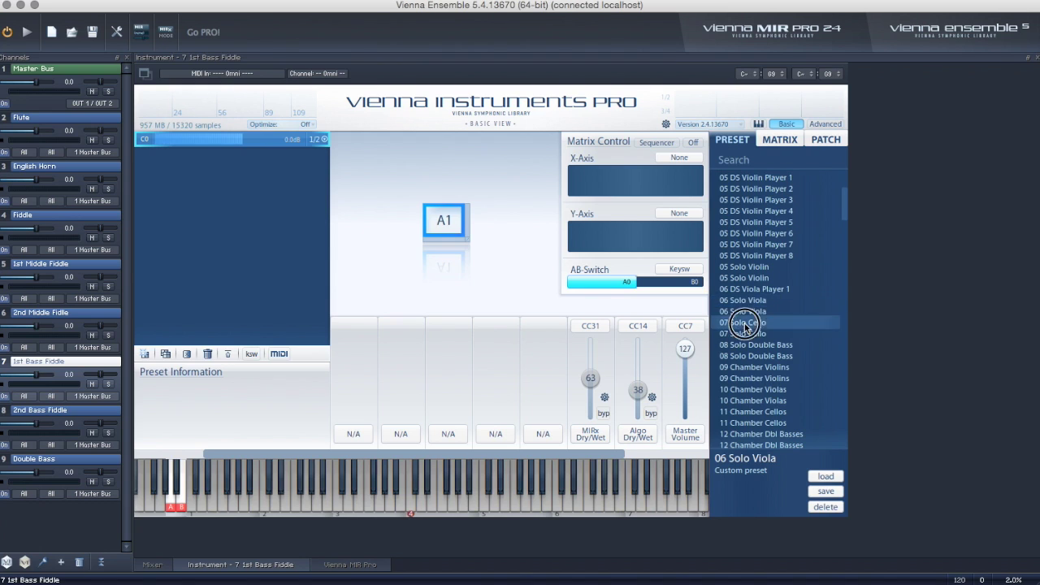
{"action": "left_click", "coordinate": [344, 499]}
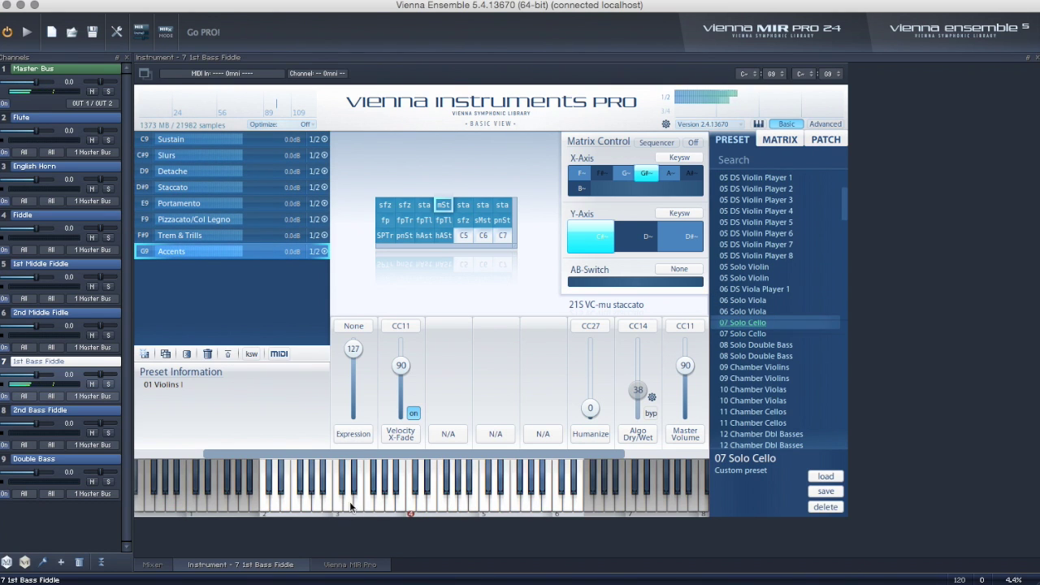
{"action": "left_click", "coordinate": [387, 502]}
{"action": "left_click", "coordinate": [415, 500]}
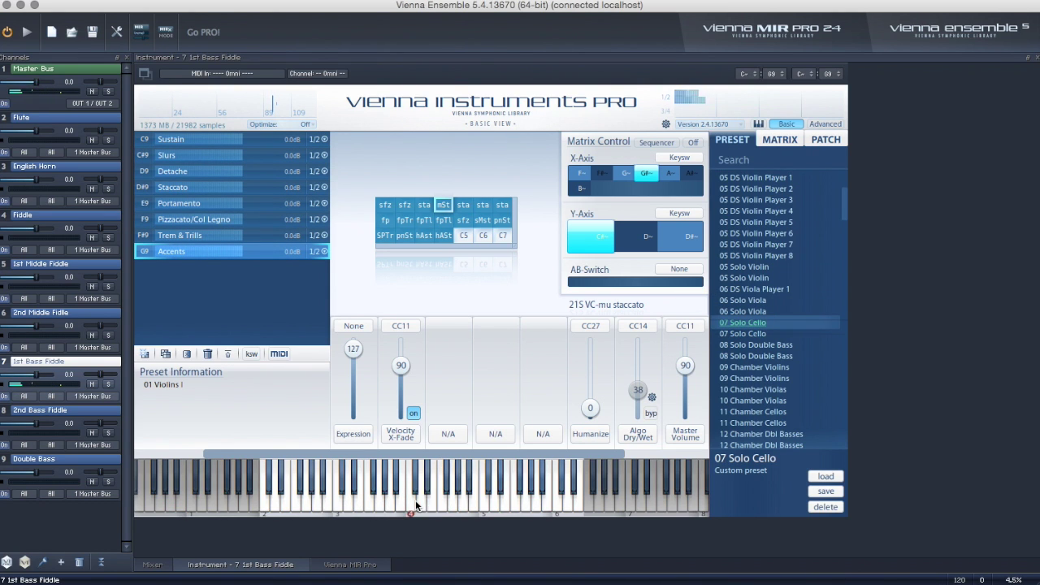
{"action": "left_click", "coordinate": [98, 410]}
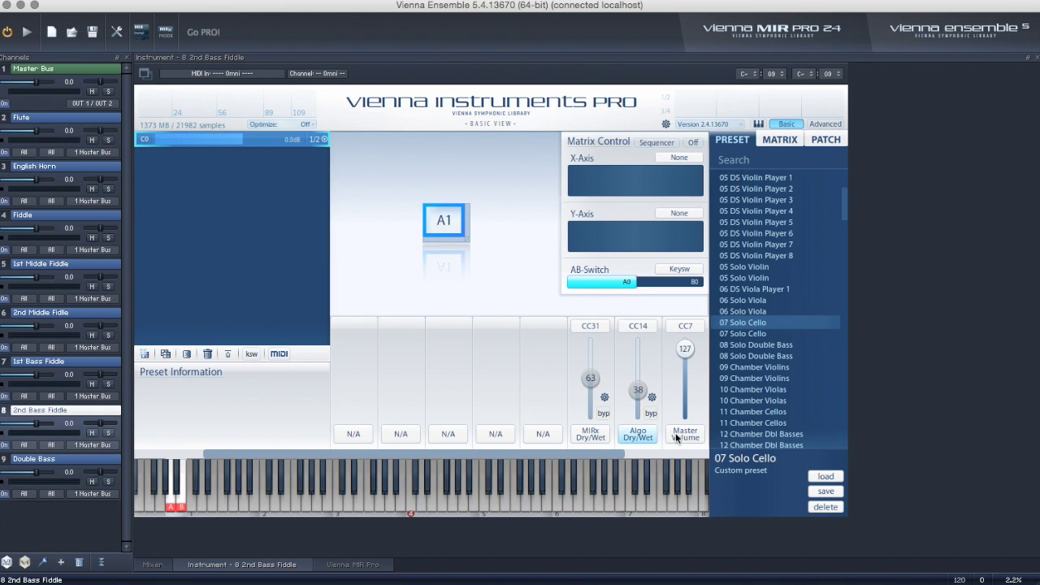
{"action": "double_click", "coordinate": [758, 323]}
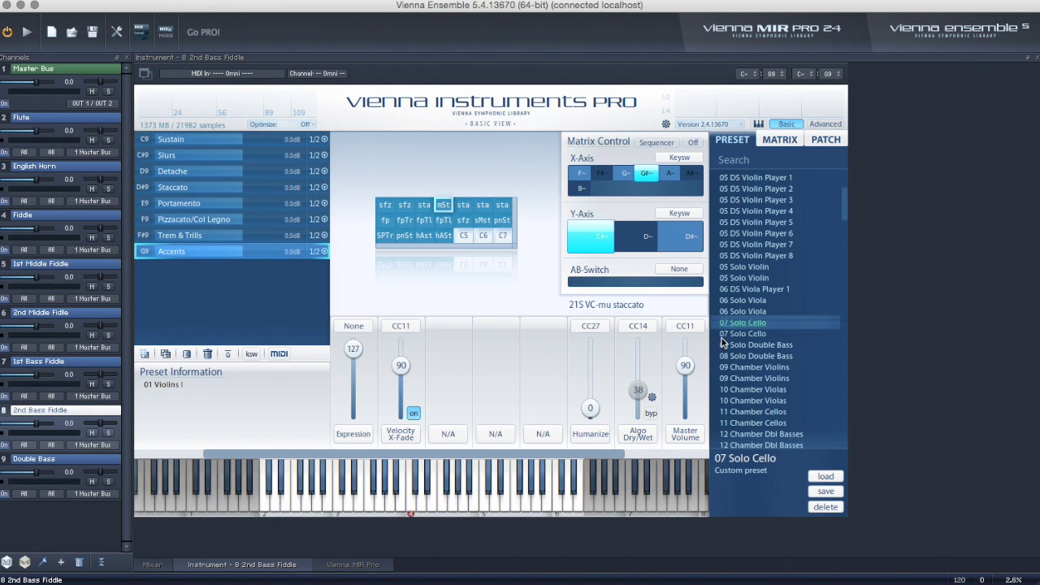
Load 08 Solo Double Bass onto the Double Bass channel and play two low notes
{"action": "left_click", "coordinate": [102, 461]}
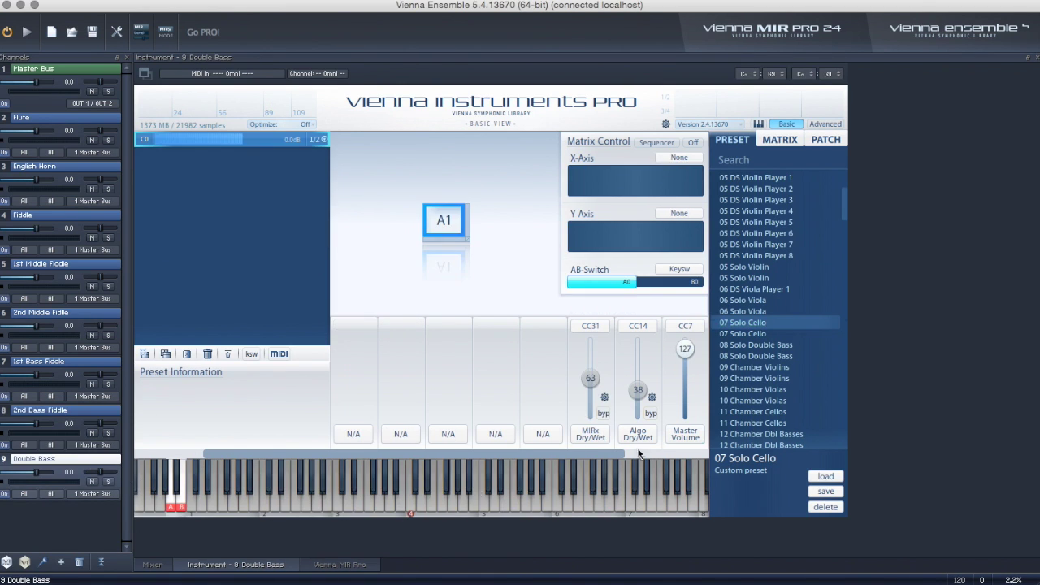
{"action": "double_click", "coordinate": [753, 345]}
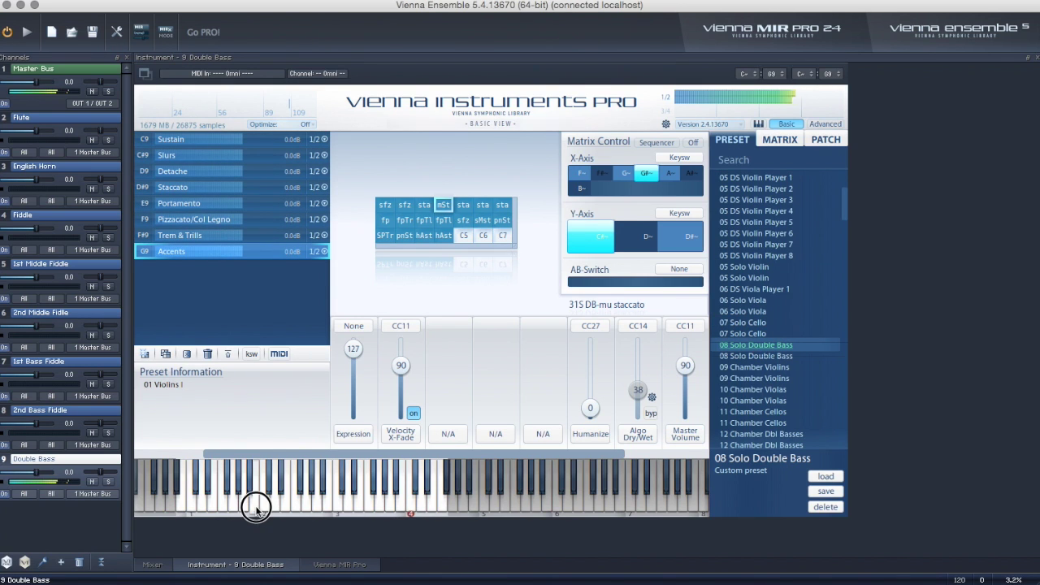
{"action": "left_click", "coordinate": [226, 504]}
{"action": "left_click", "coordinate": [216, 502]}
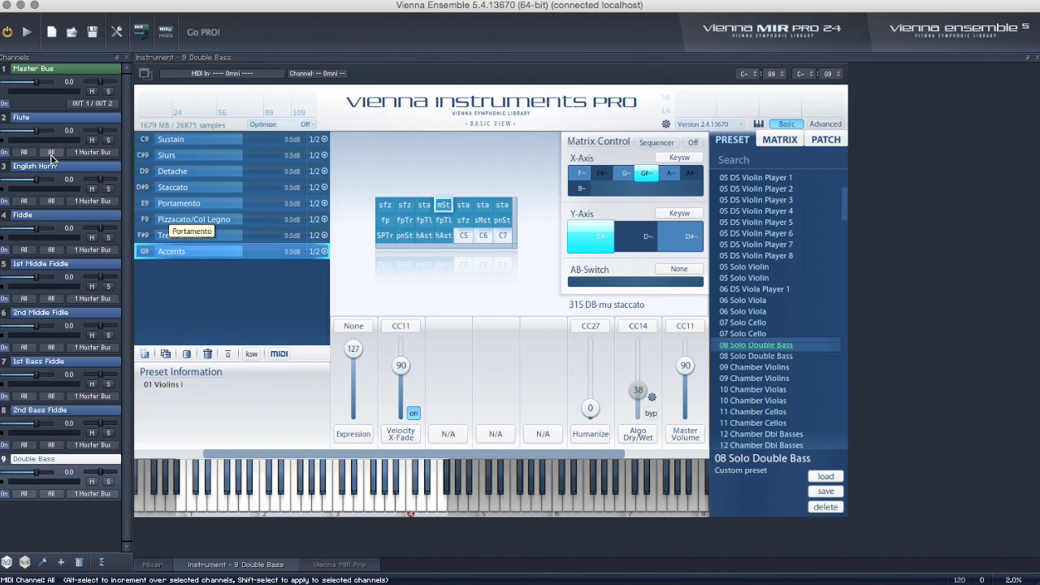
Set Flute, English Horn, Fiddle and 1st Middle Fiddle to MIDI channels 1–4
{"action": "left_click", "coordinate": [51, 155]}
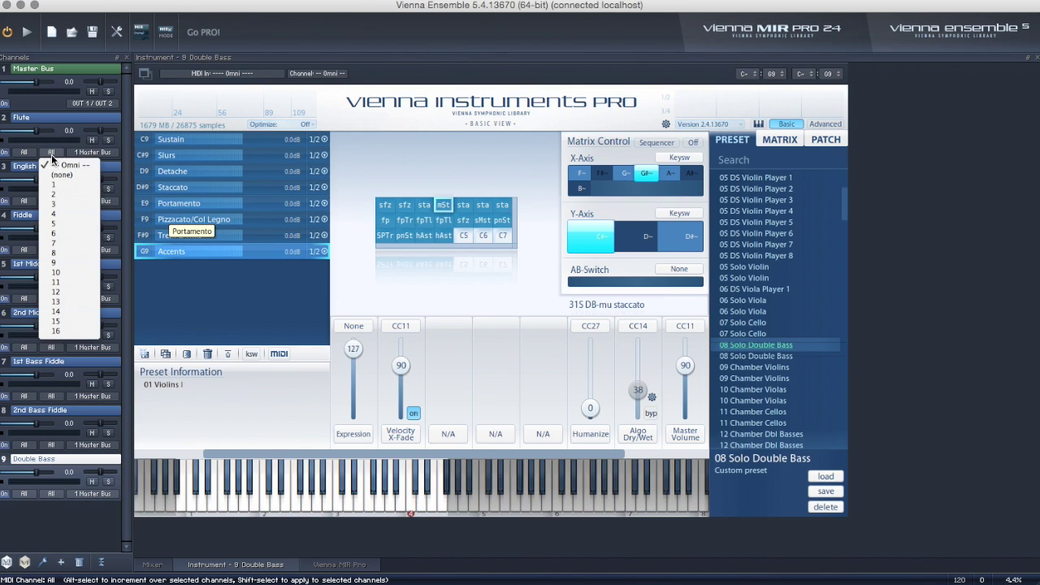
{"action": "left_click", "coordinate": [60, 184]}
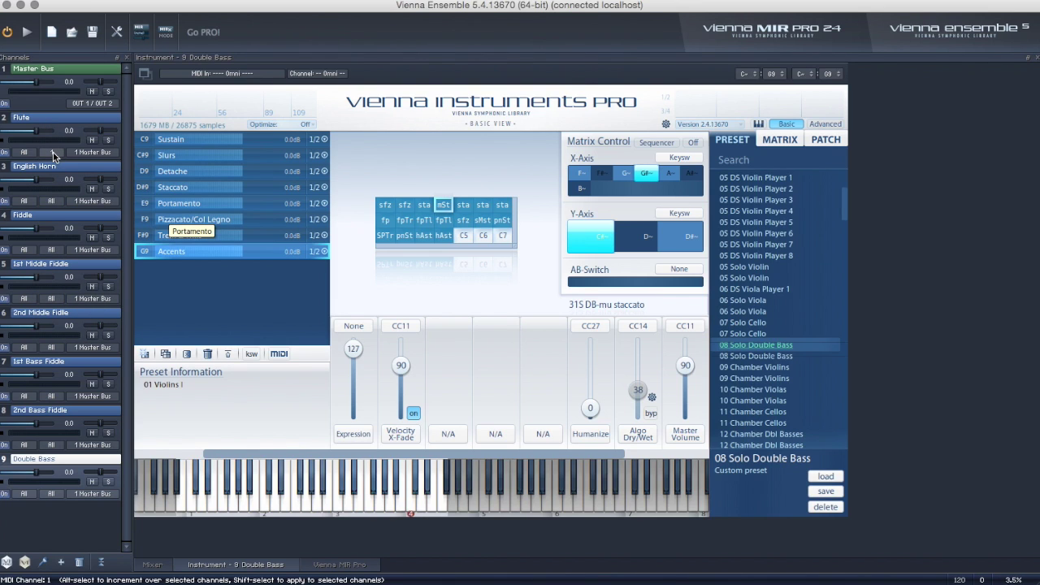
{"action": "left_click", "coordinate": [51, 199]}
{"action": "left_click", "coordinate": [58, 242]}
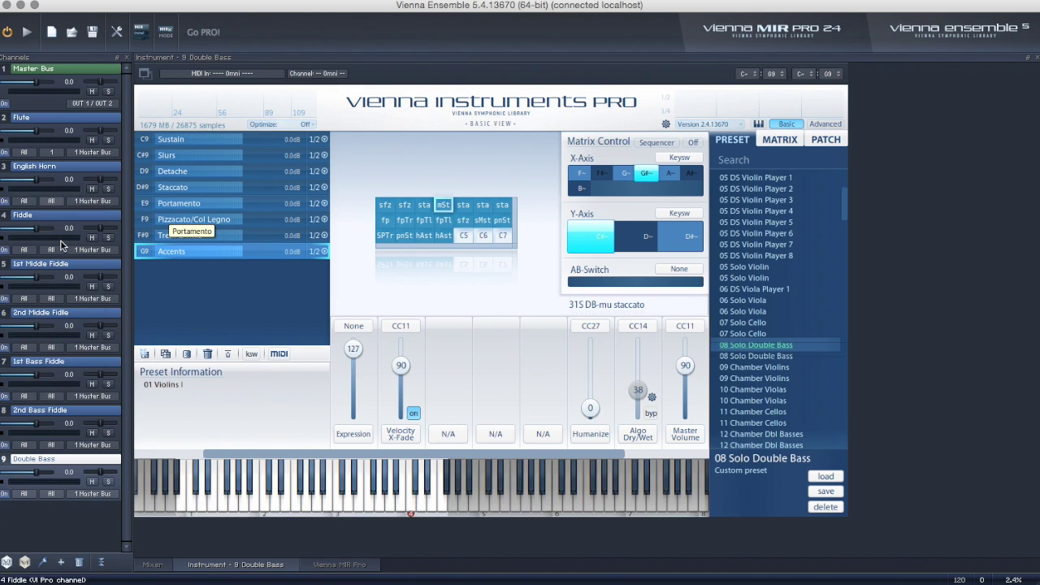
{"action": "left_click", "coordinate": [53, 250]}
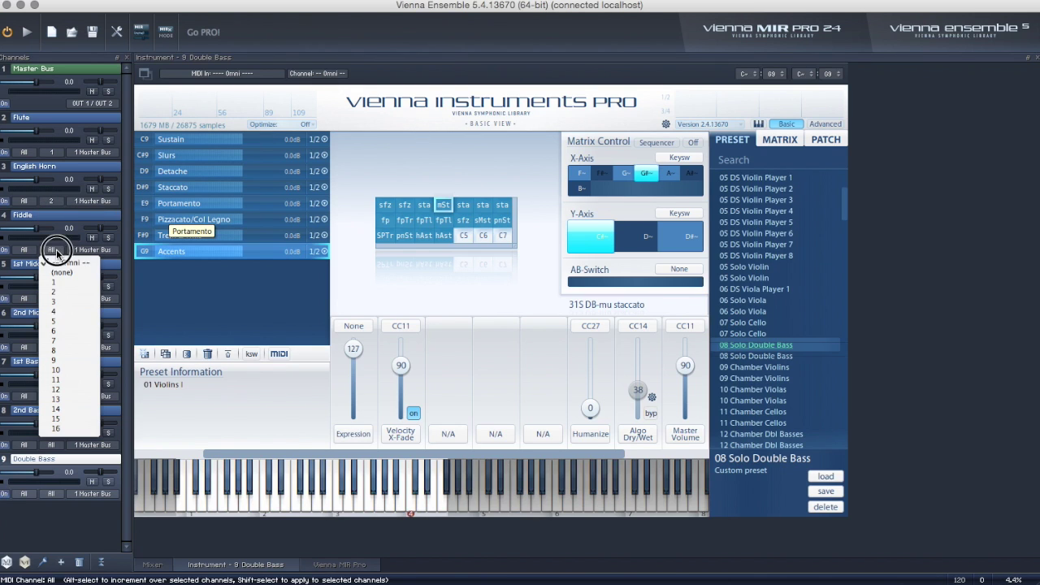
{"action": "left_click", "coordinate": [55, 301]}
{"action": "left_click", "coordinate": [56, 300]}
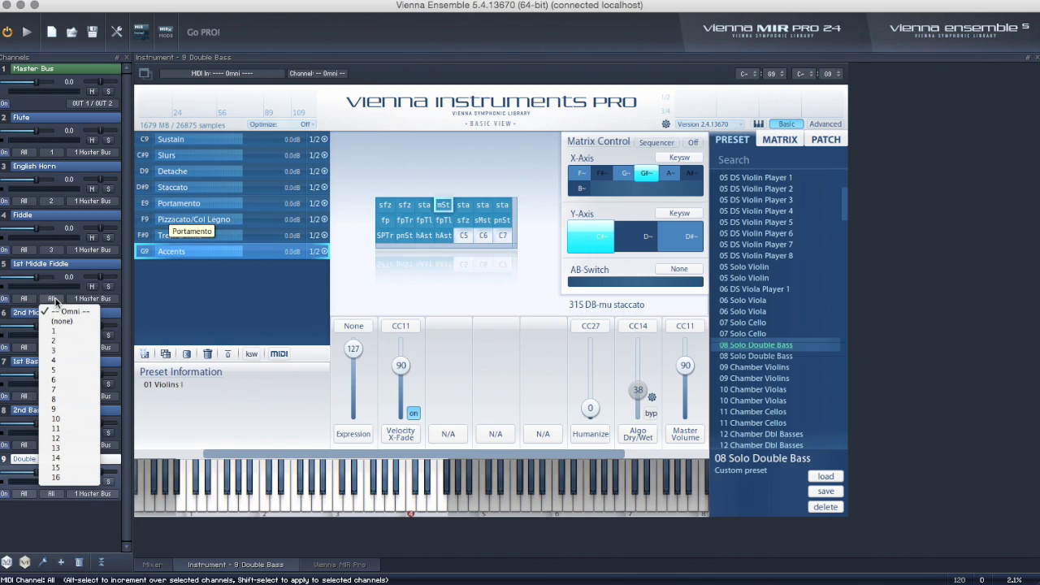
{"action": "left_click", "coordinate": [68, 360]}
Set 2nd Middle Fiddle, 1st and 2nd Bass Fiddle, and Double Bass to MIDI channels 5–8
{"action": "left_click", "coordinate": [51, 347]}
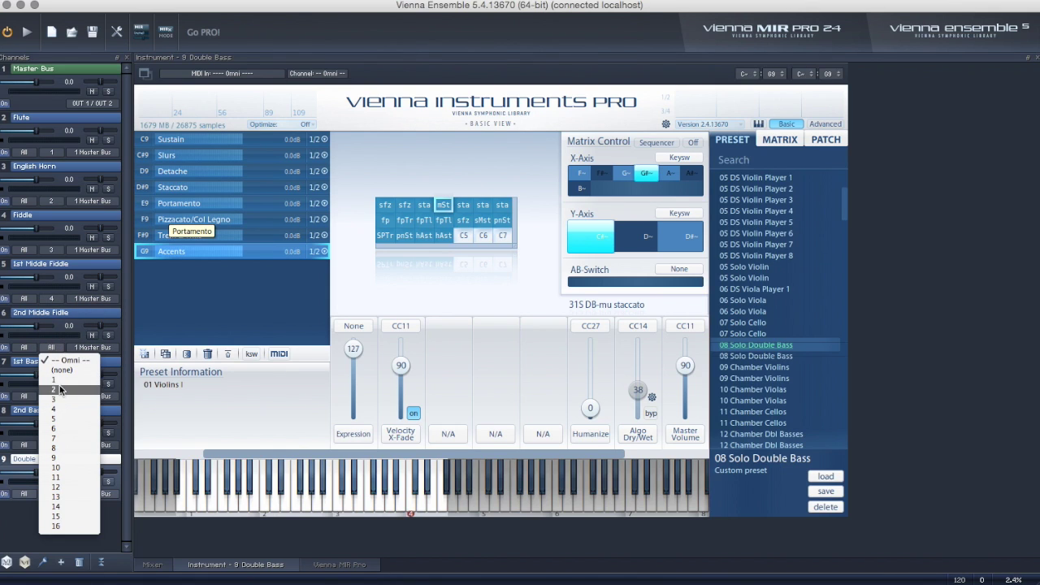
{"action": "left_click", "coordinate": [61, 416]}
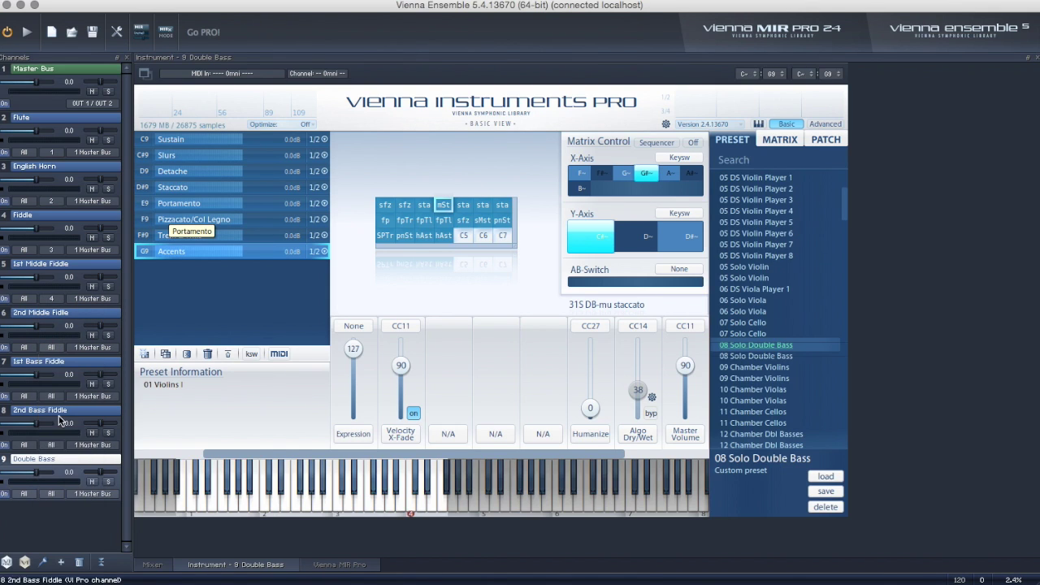
{"action": "left_click", "coordinate": [51, 395]}
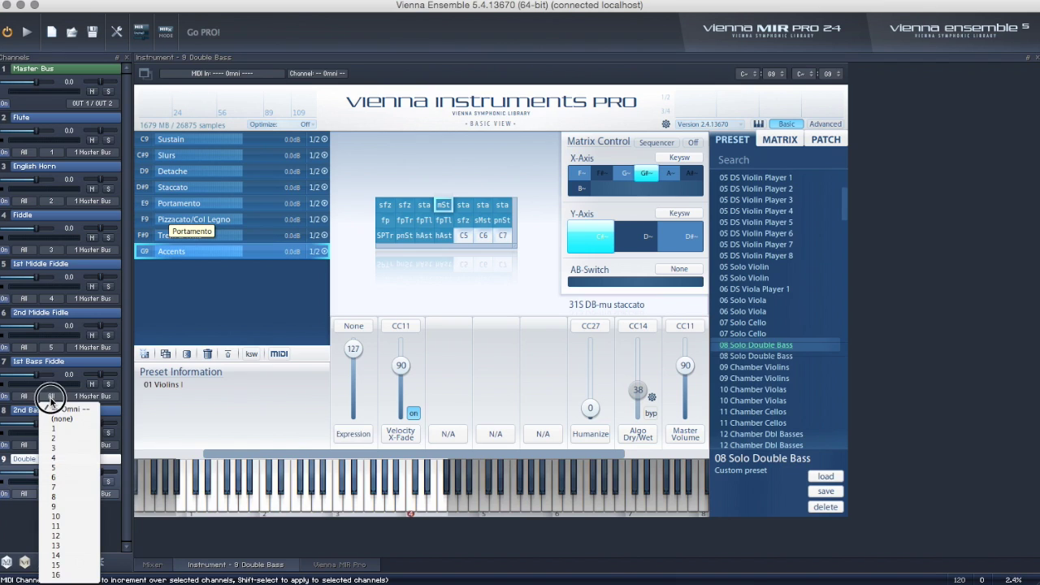
{"action": "left_click", "coordinate": [62, 475]}
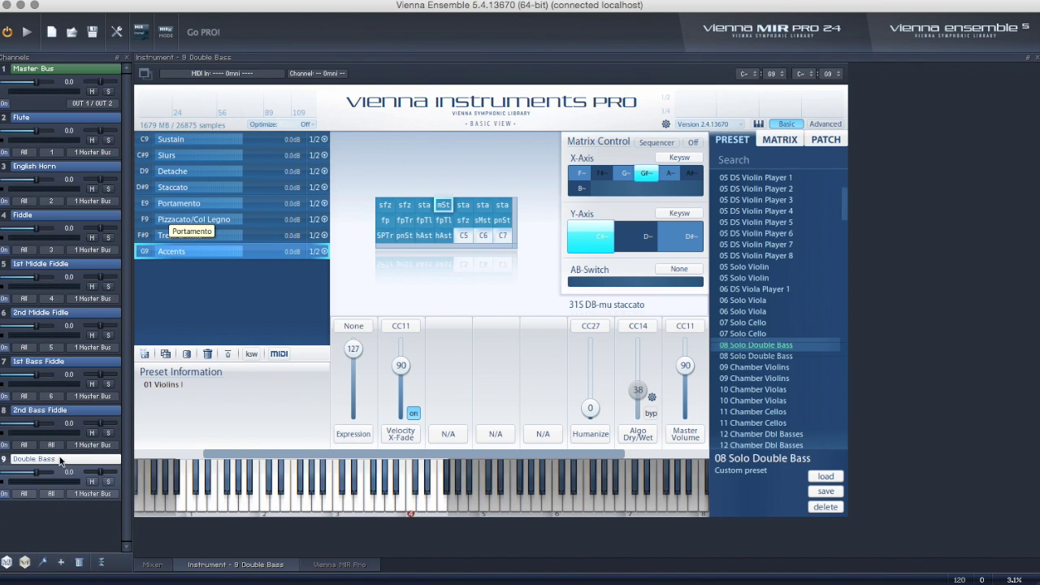
{"action": "left_click", "coordinate": [52, 444]}
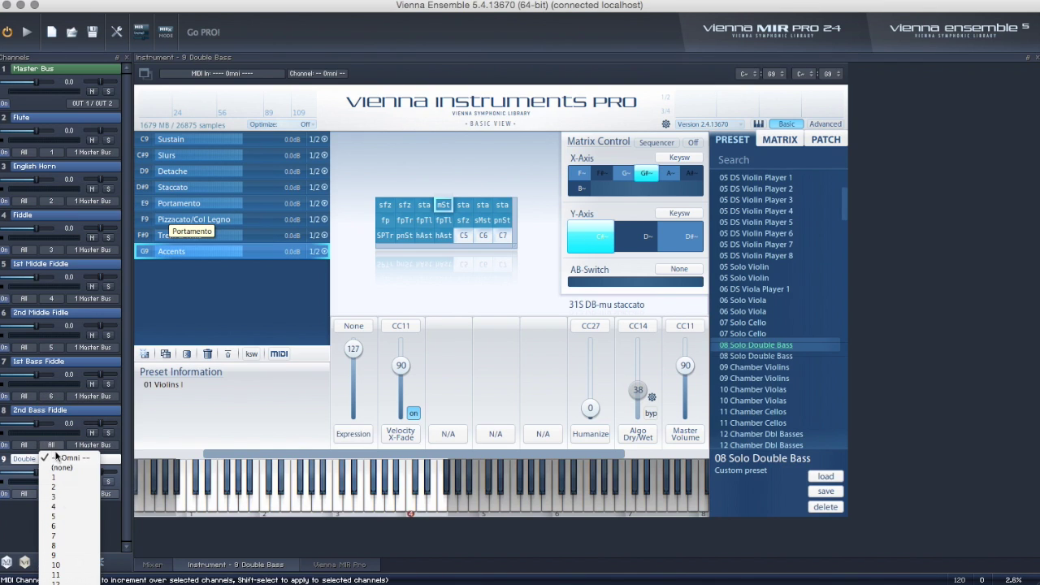
{"action": "left_click", "coordinate": [62, 532]}
{"action": "left_click", "coordinate": [57, 494]}
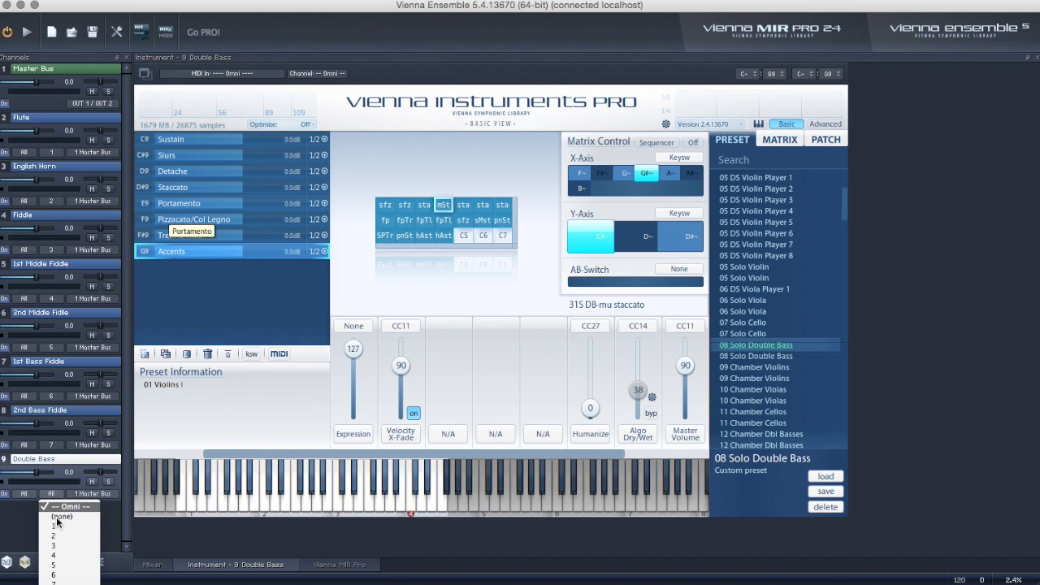
{"action": "left_click", "coordinate": [53, 578]}
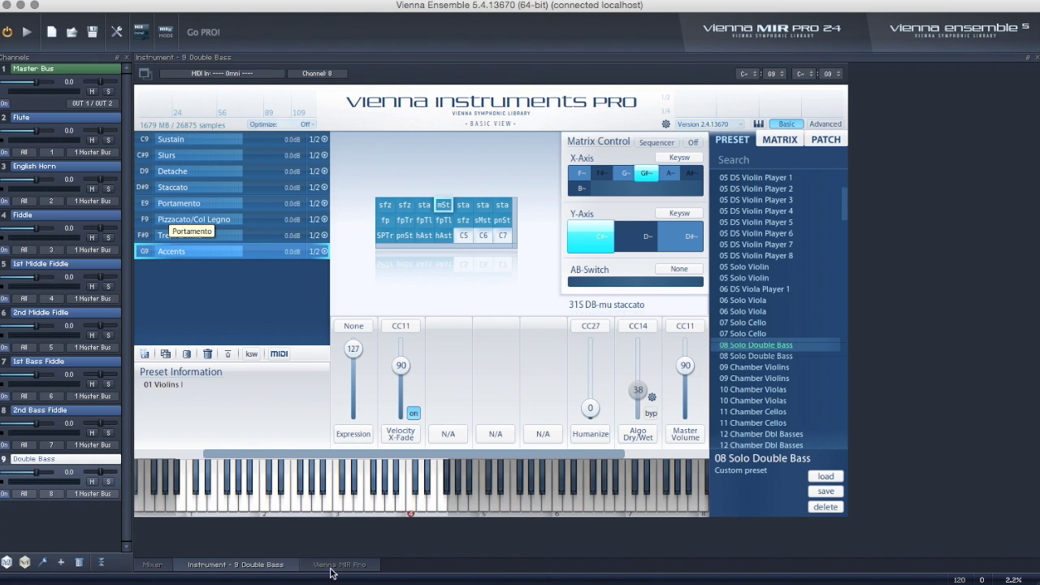
Review the mixer strips' MIDI channels 1–8, then go back to the Instrument and MIR Pro views
{"action": "left_click", "coordinate": [153, 565]}
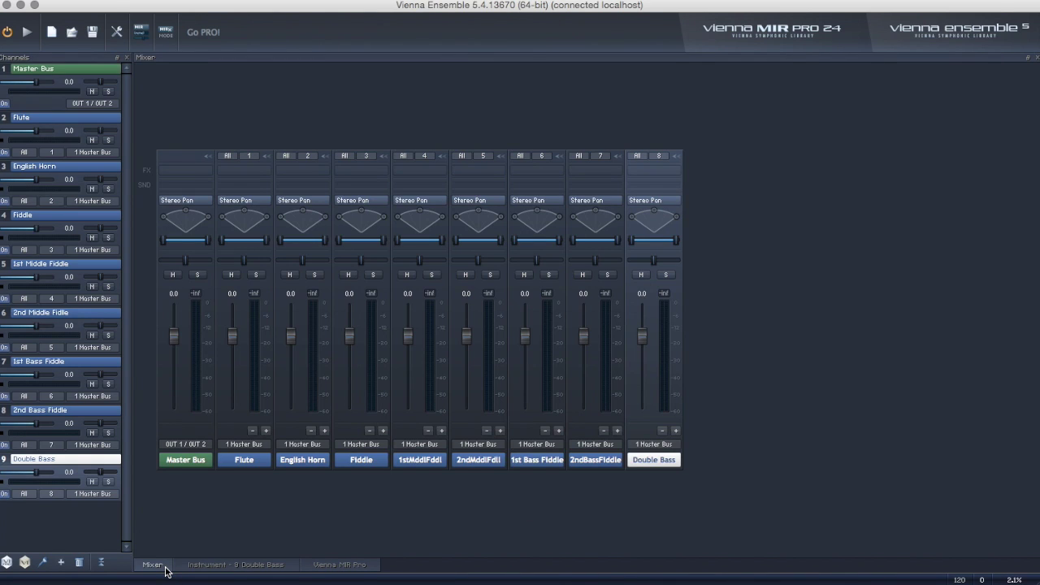
{"action": "left_click", "coordinate": [238, 570]}
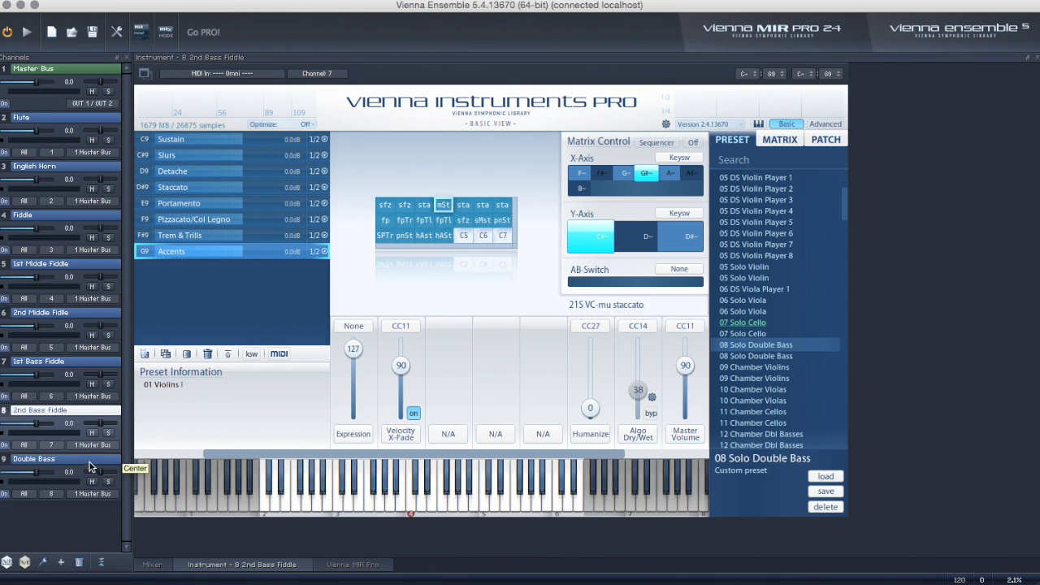
{"action": "left_click", "coordinate": [343, 567]}
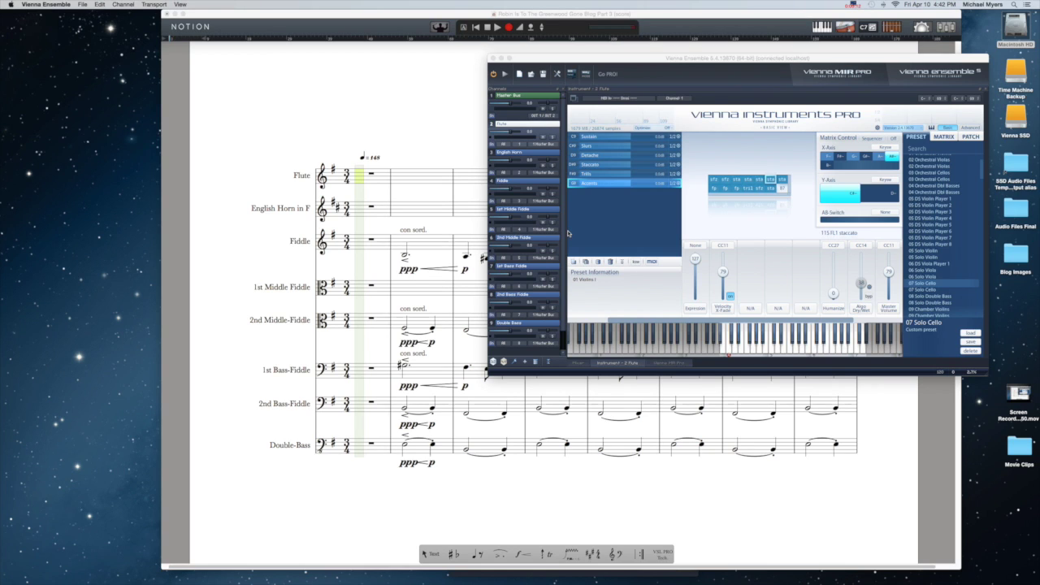
Switch the Flute staff to VSL Ensemble on MIDI channel 1 with Use Instrument
{"action": "left_click", "coordinate": [397, 118]}
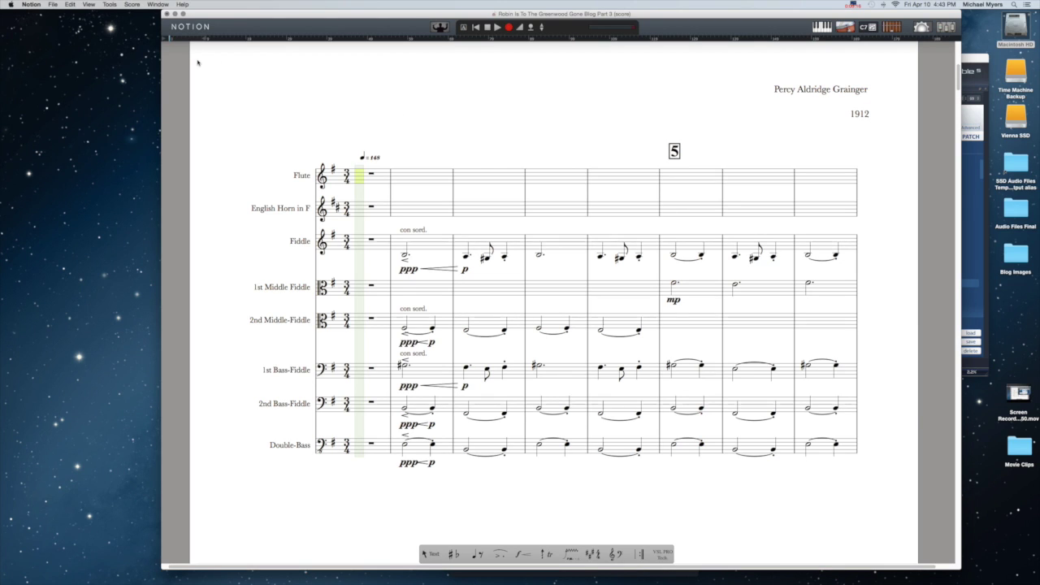
{"action": "left_click", "coordinate": [108, 5]}
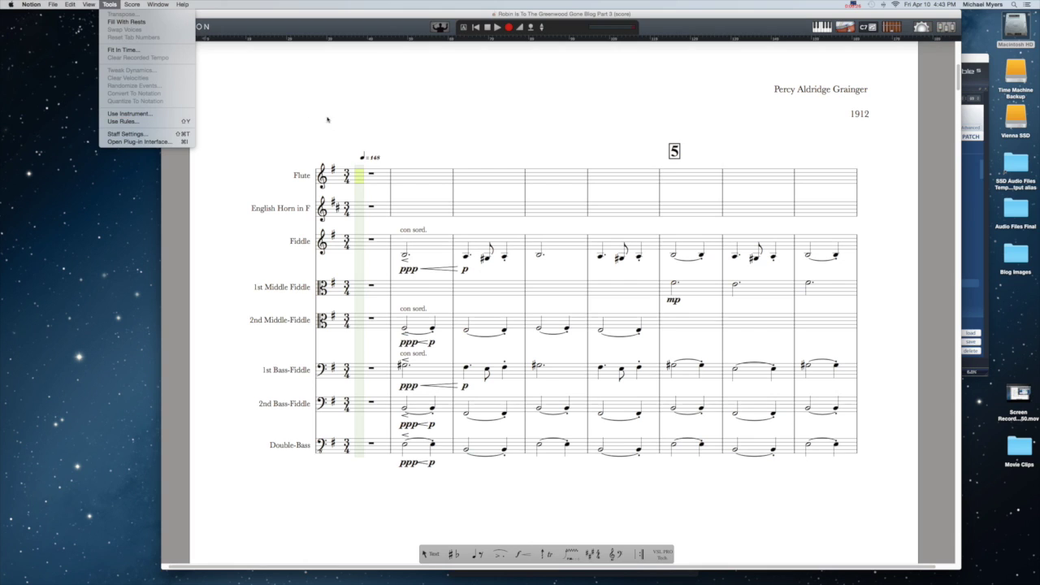
{"action": "left_click", "coordinate": [133, 115]}
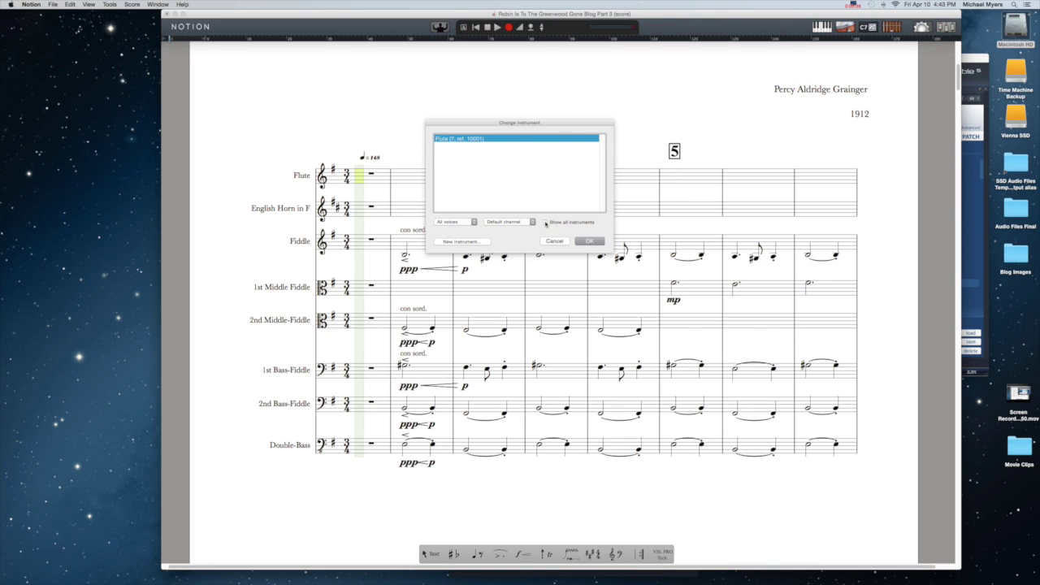
{"action": "left_click", "coordinate": [546, 222]}
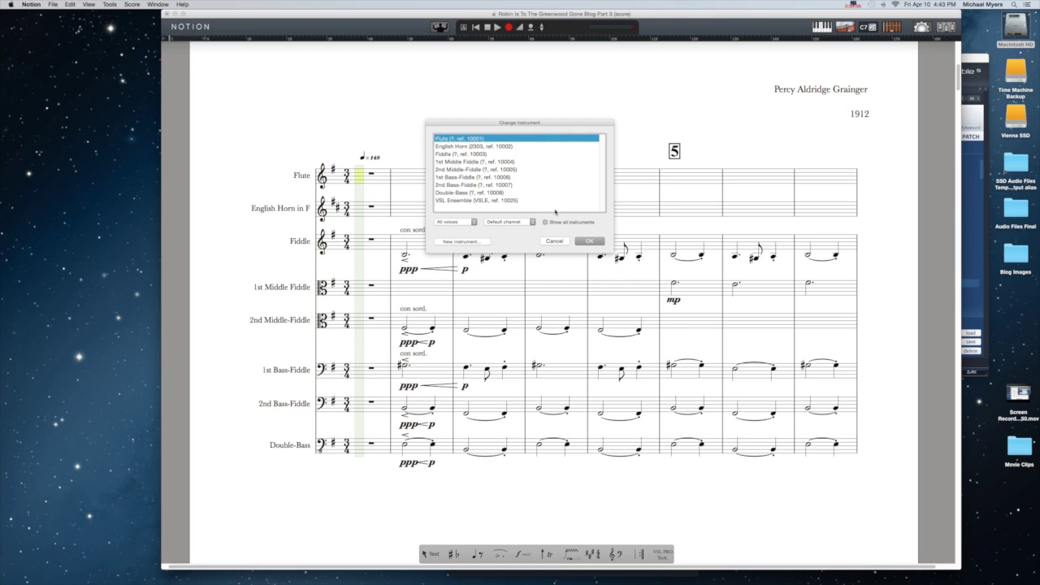
{"action": "left_click", "coordinate": [510, 199]}
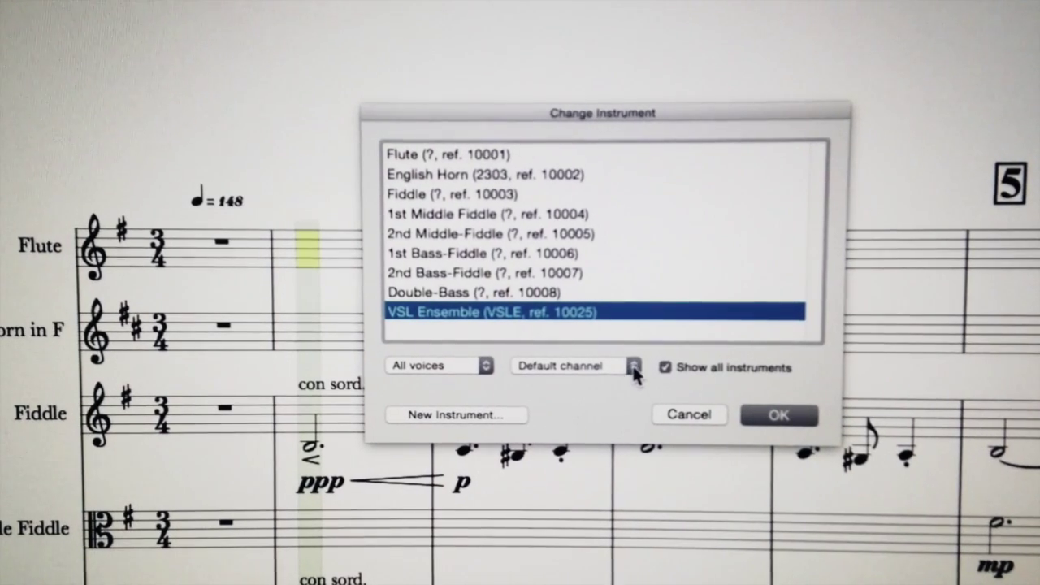
{"action": "left_click", "coordinate": [626, 363]}
{"action": "left_click", "coordinate": [621, 388]}
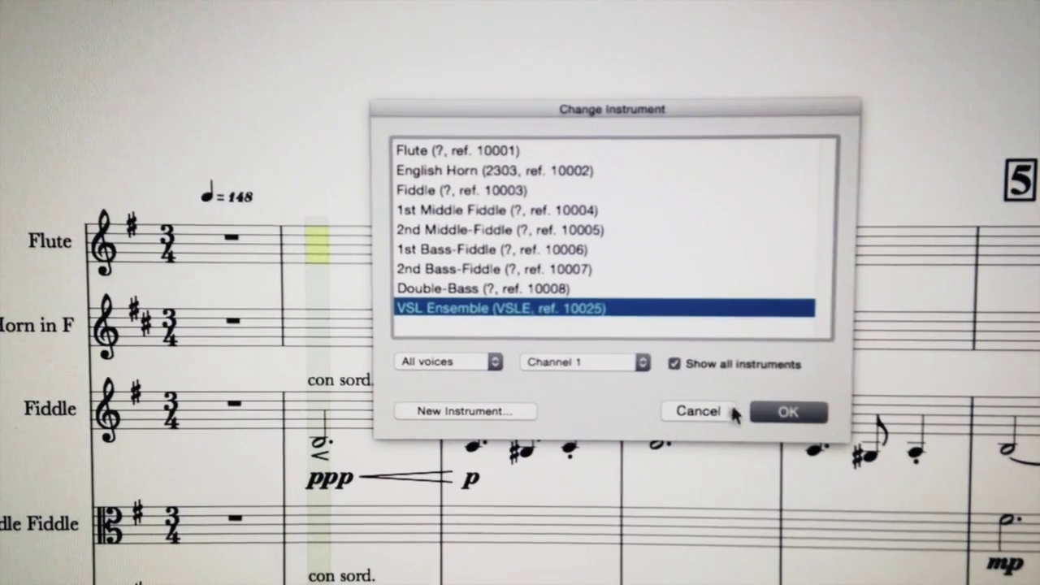
{"action": "left_click", "coordinate": [781, 416]}
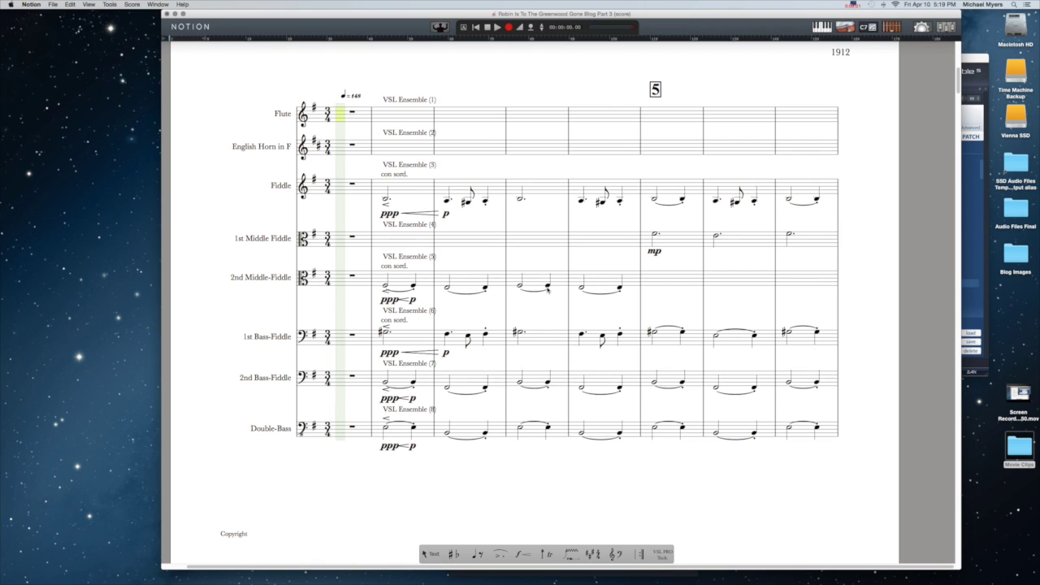
Start score playback through VSL Ensemble, listen about ten seconds, then stop
{"action": "scroll", "coordinate": [523, 145], "scroll_direction": "up", "scroll_amount": 1}
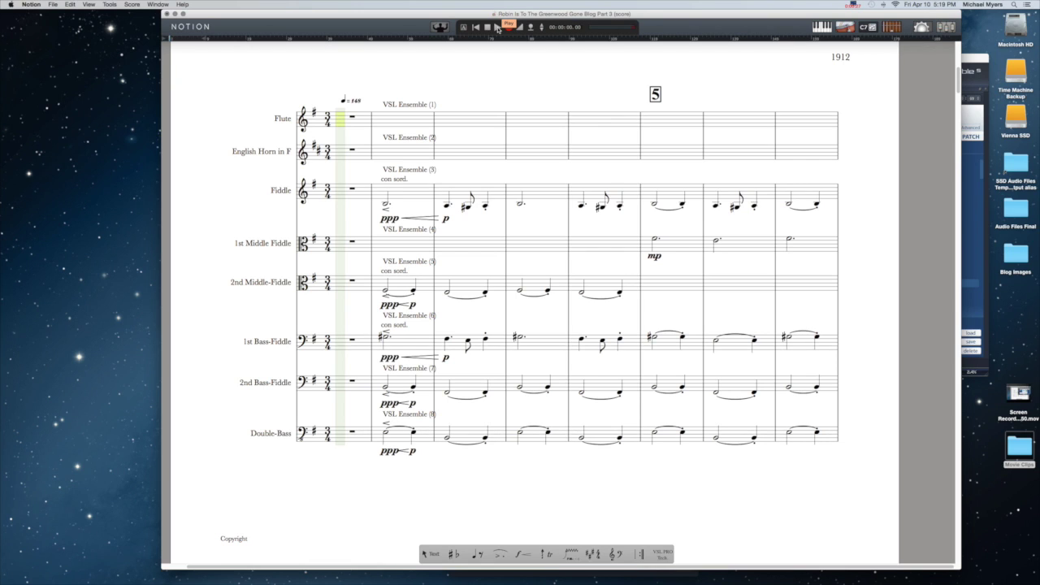
{"action": "left_click", "coordinate": [497, 27]}
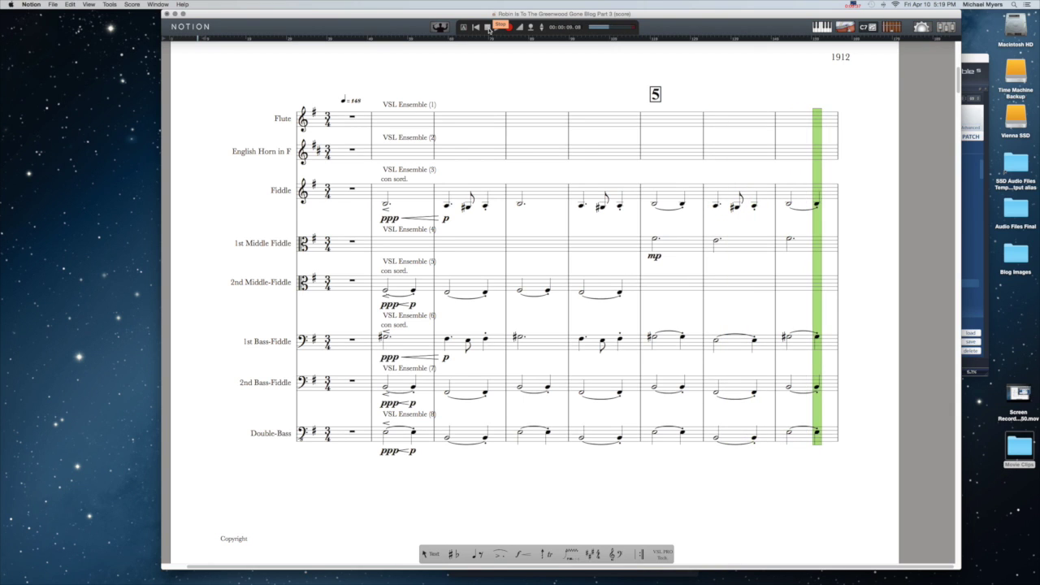
{"action": "left_click", "coordinate": [488, 29]}
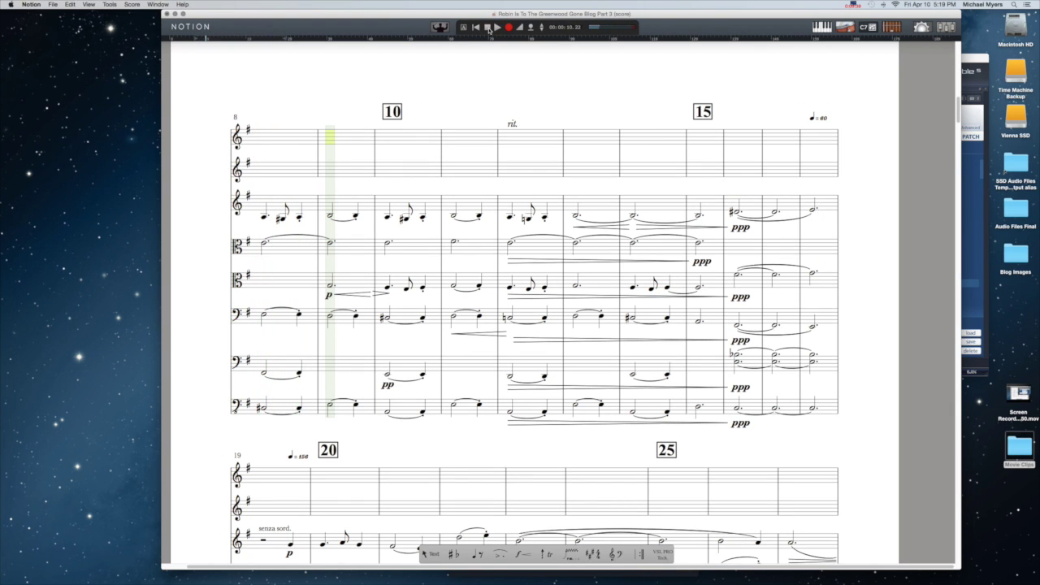